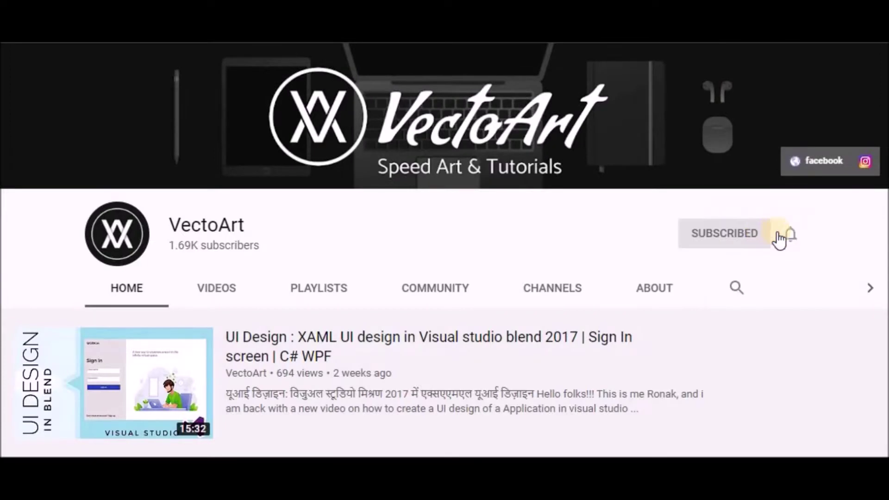
Step: Subscribe to the VectoArt channel with notifications set to All
left_click(790, 234)
left_click(744, 268)
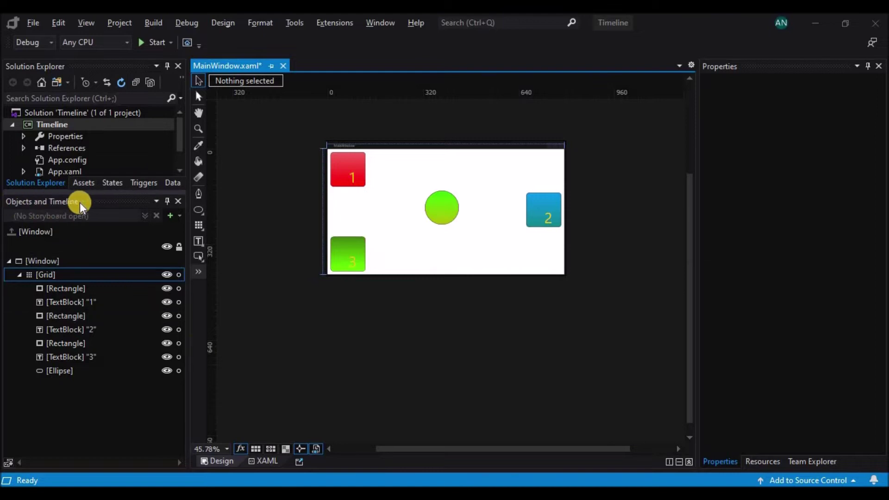
Step: Apply the Animation Workspace window layout and confirm it
left_click(380, 27)
mouse_move(498, 148)
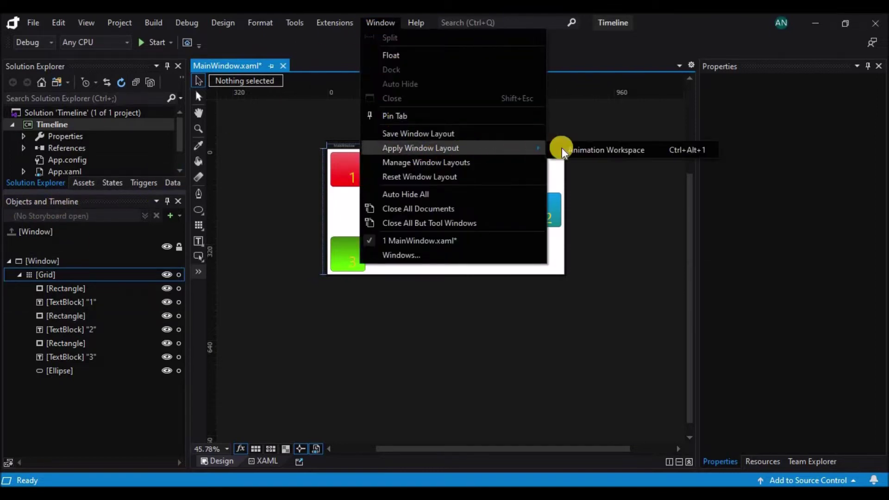
left_click(568, 149)
left_click(502, 283)
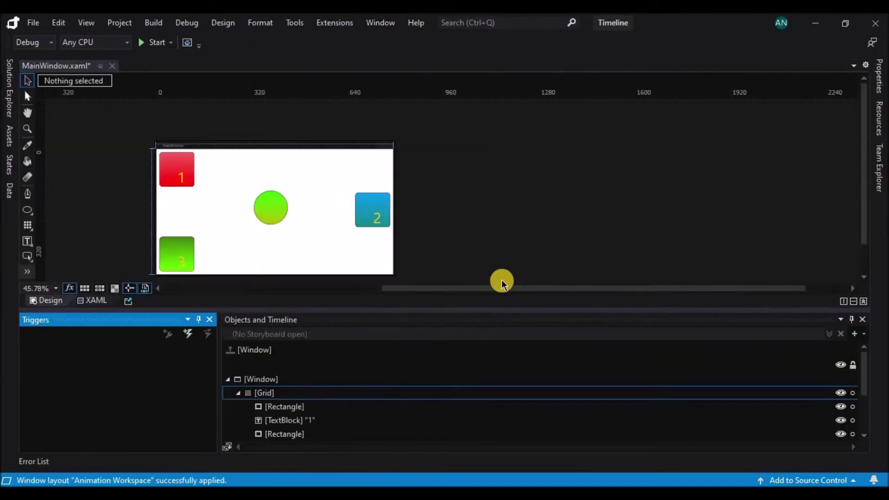
Step: Reposition the artboard in the design view with the Pan tool, then return to selection
left_click_drag(475, 288, 402, 294)
scroll(659, 193, "down", 2)
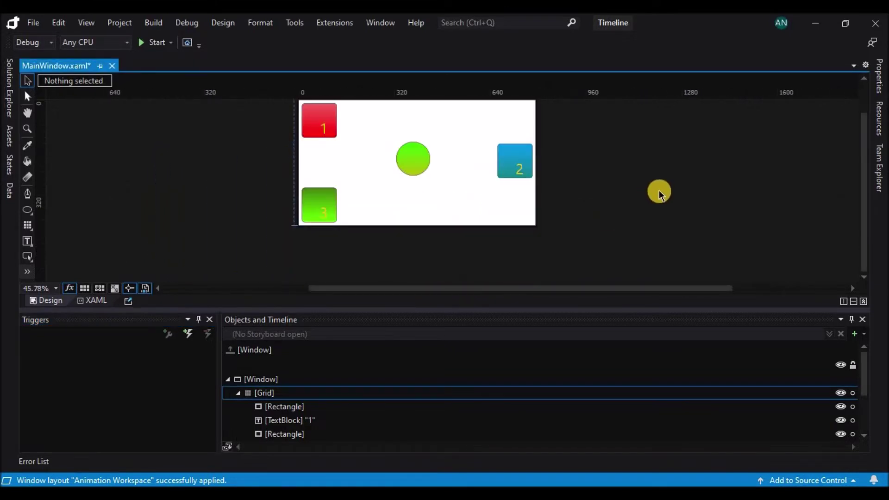
scroll(659, 193, "up", 2)
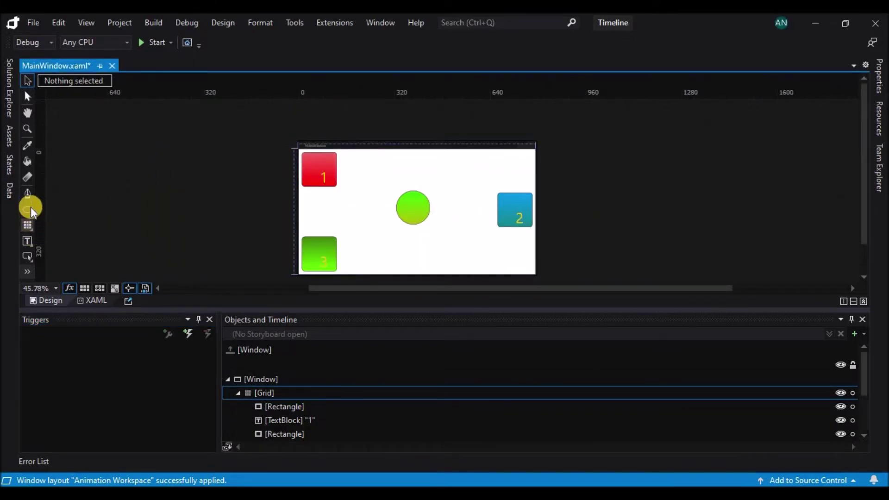
left_click(27, 113)
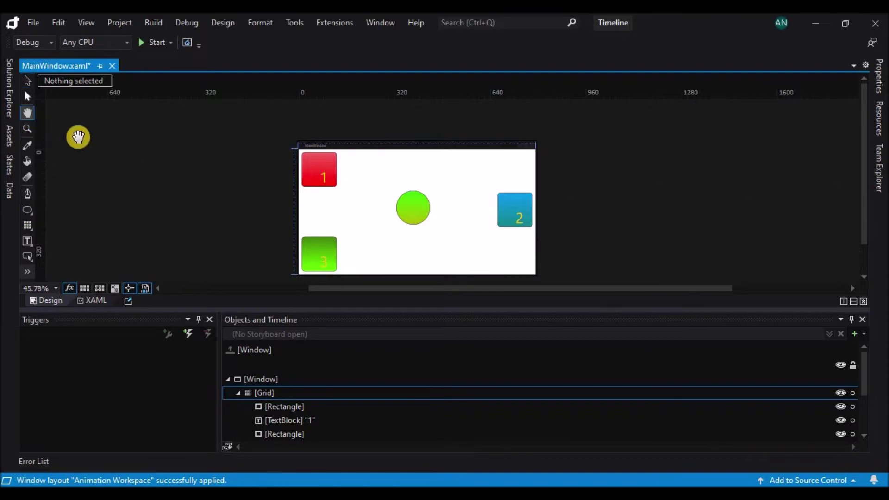
left_click_drag(407, 206, 416, 188)
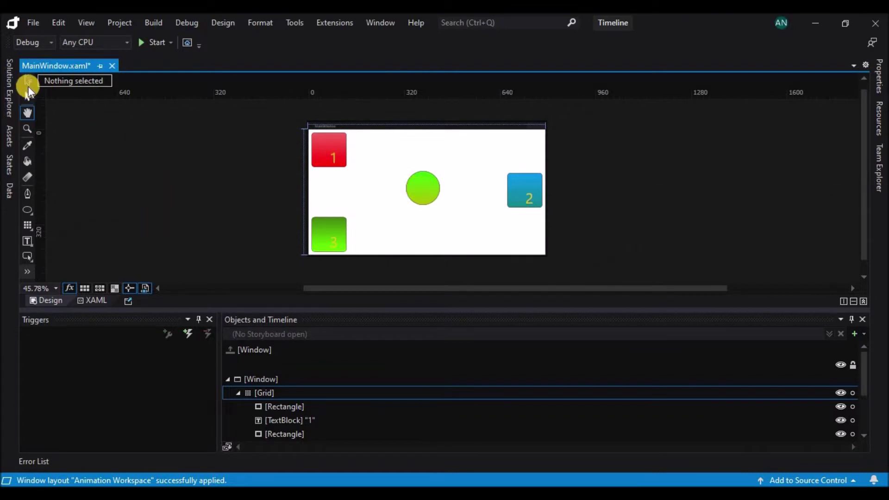
left_click(28, 82)
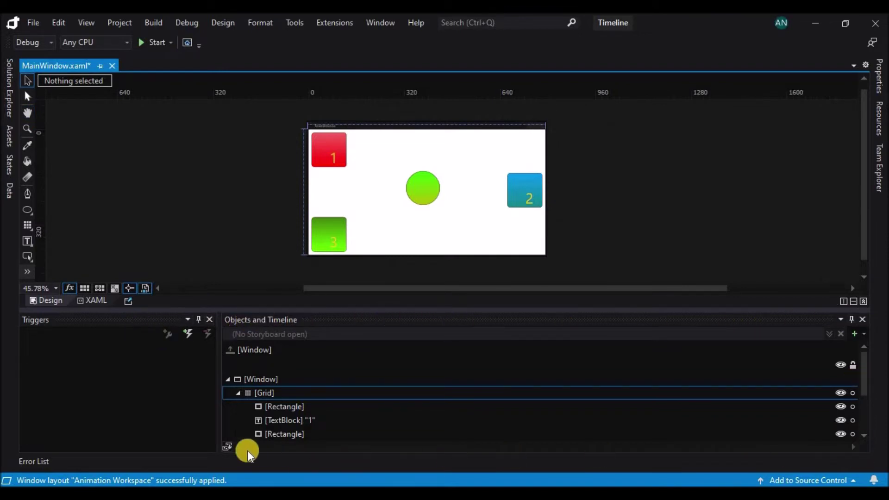
Step: Add a new storyboard resource with the key 'Simplemove'
left_click(854, 333)
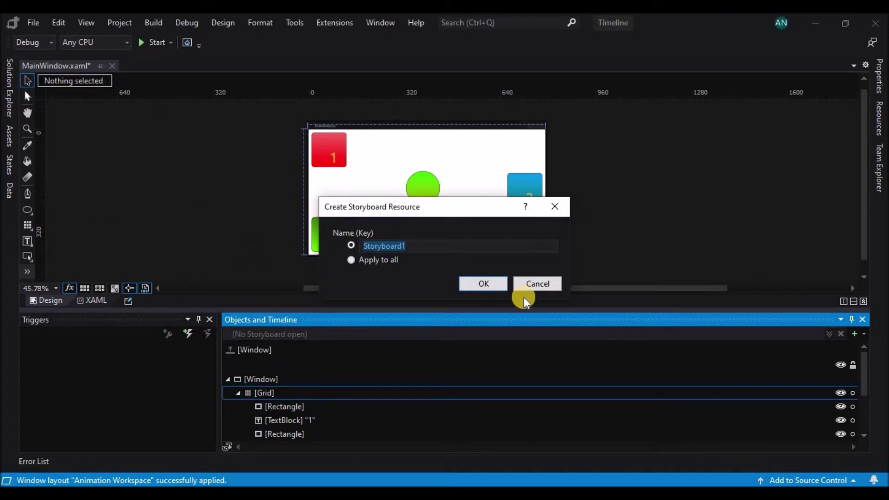
type("Timeline")
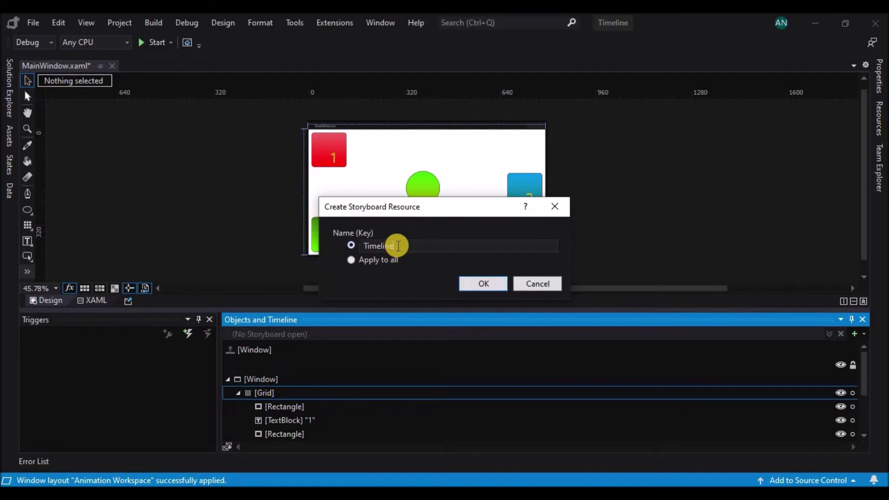
left_click_drag(398, 246, 350, 249)
type("Sim")
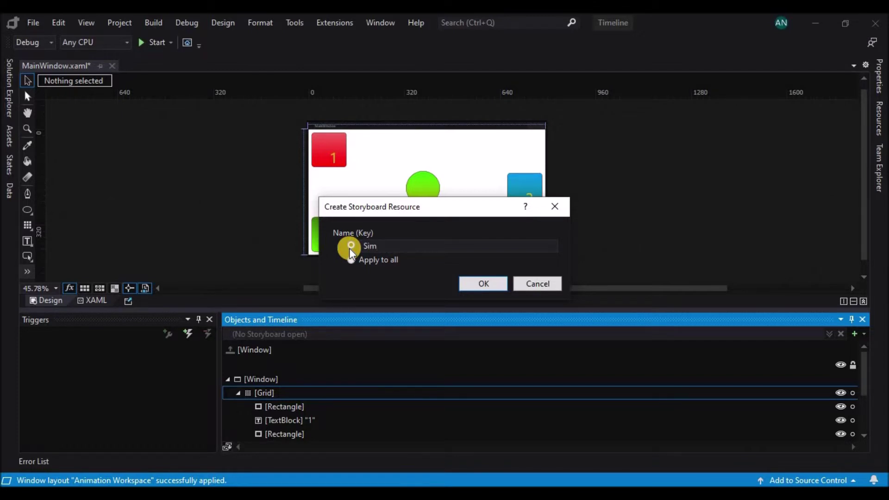
type("plemovw")
key("BackSpace")
type("e")
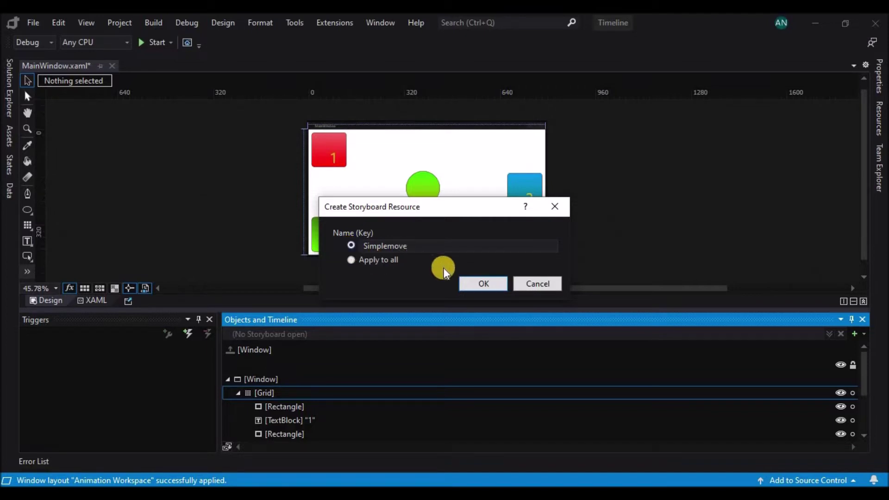
left_click(477, 287)
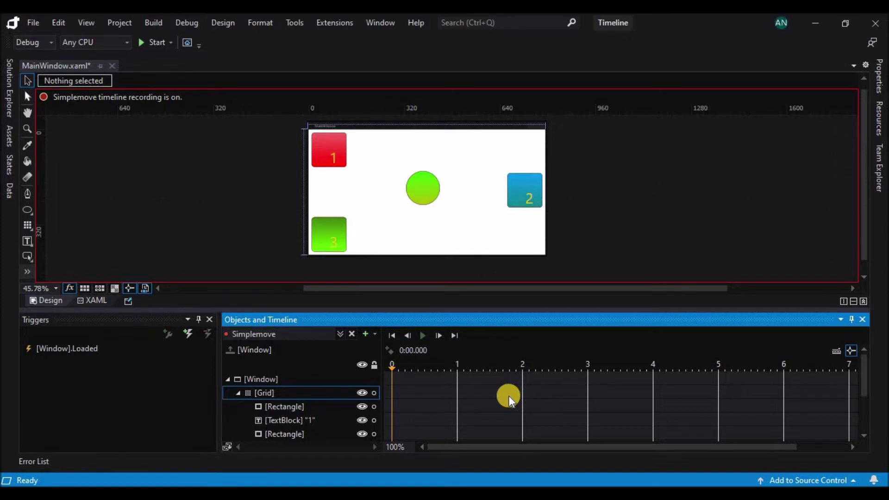
Step: Set the timeline's current time to 1:30
left_click(424, 351)
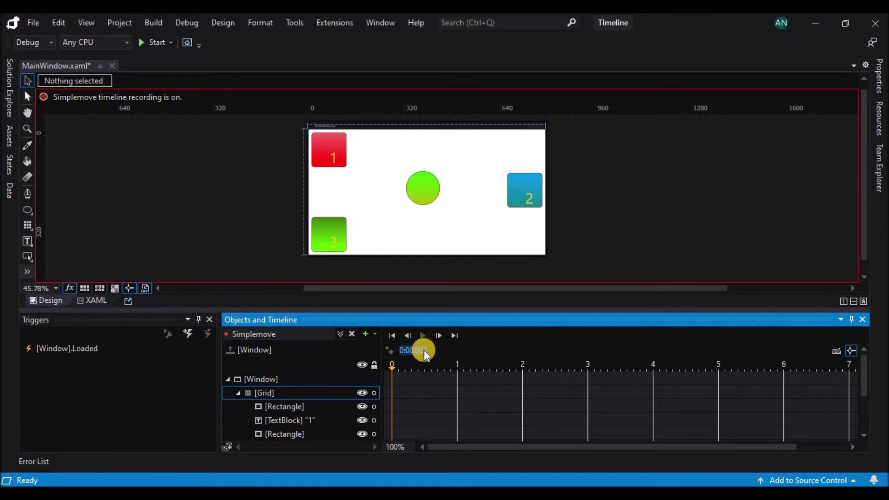
type("1:30")
key("Return")
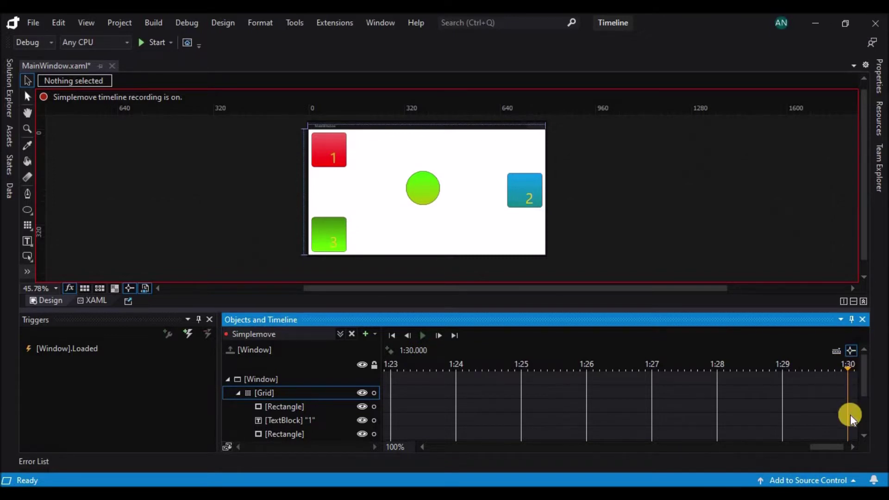
Step: Reset the playhead to zero and glance at the storyboard list
left_click(390, 385)
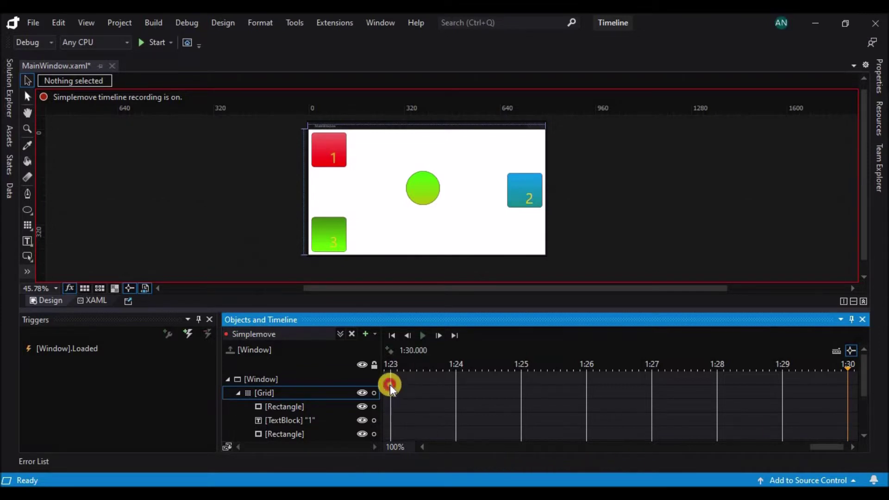
left_click(435, 446)
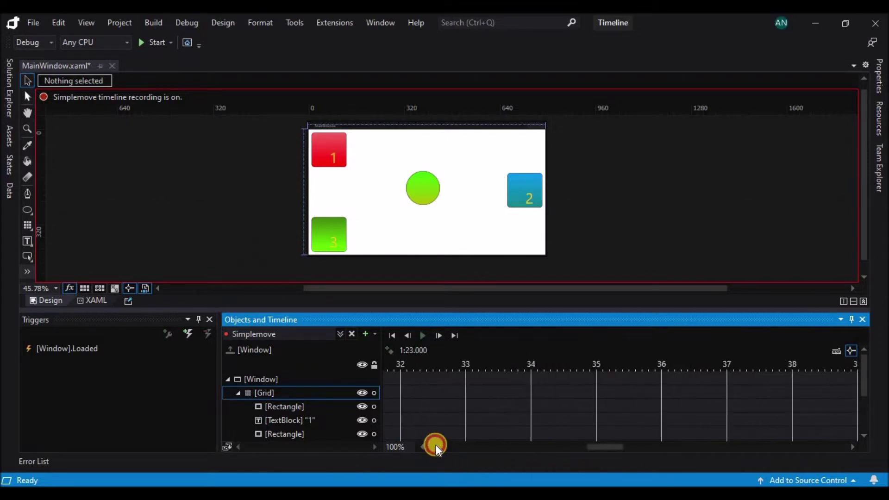
left_click(390, 376)
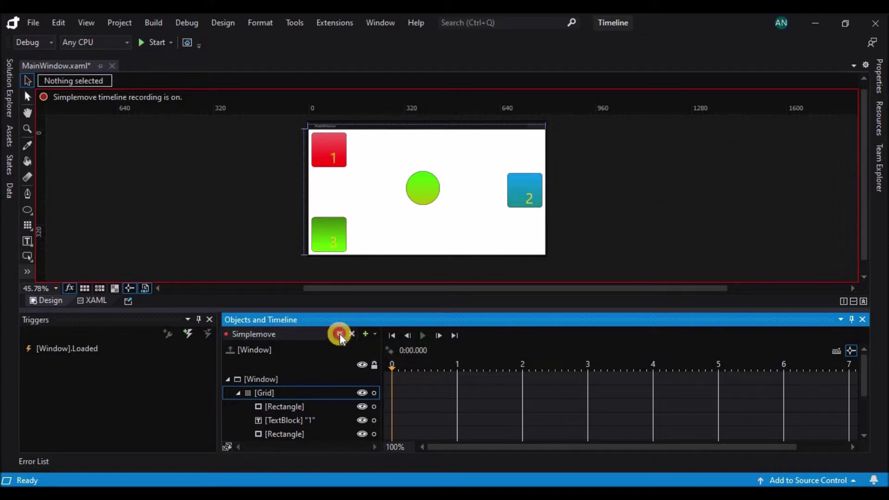
left_click(340, 333)
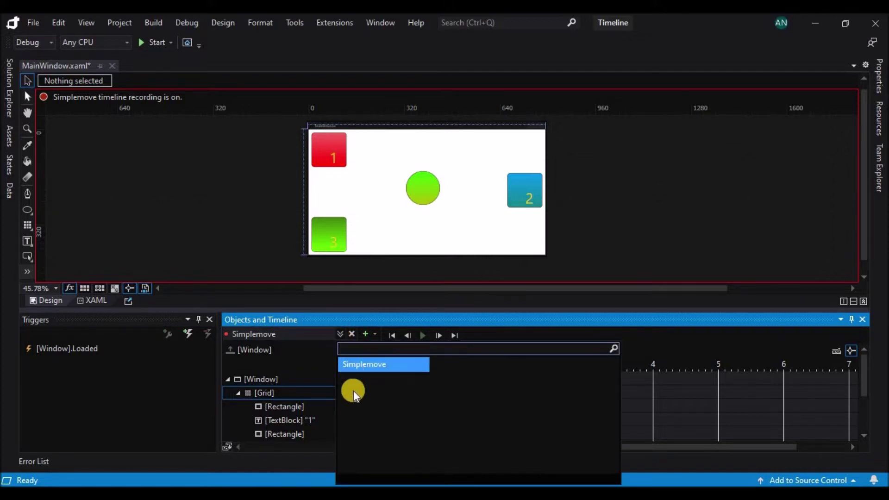
left_click(341, 334)
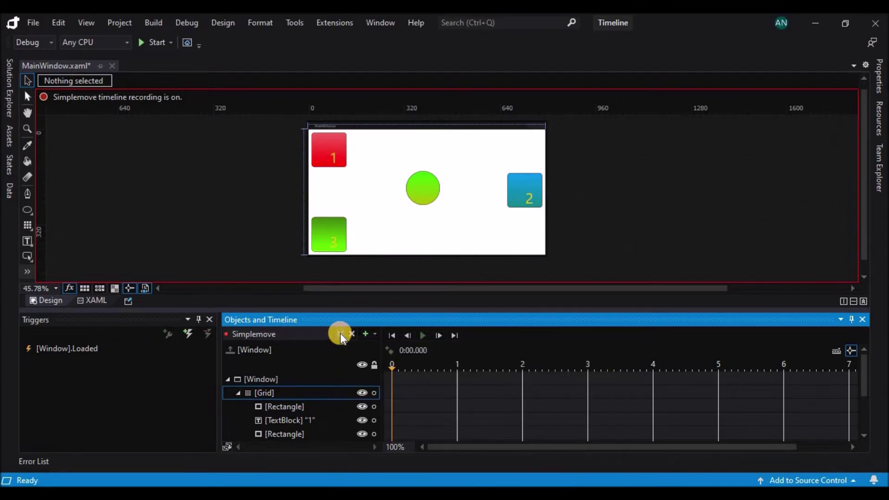
Step: Bring the Ellipse row into view and move the playhead to 2 seconds
left_click(230, 350)
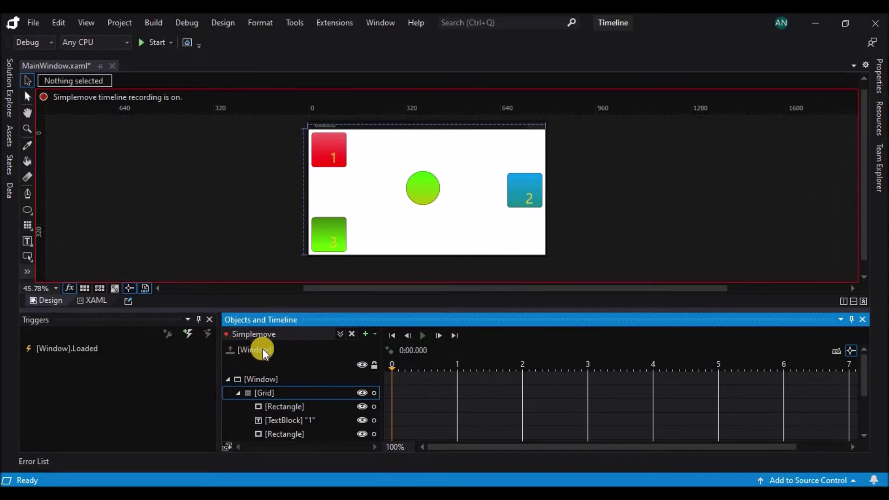
scroll(266, 353, "down", 2)
left_click(484, 282)
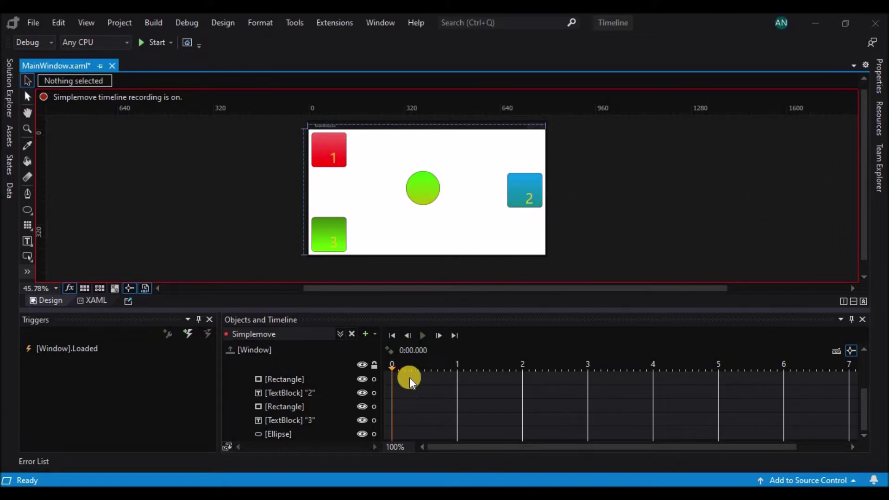
left_click(522, 366)
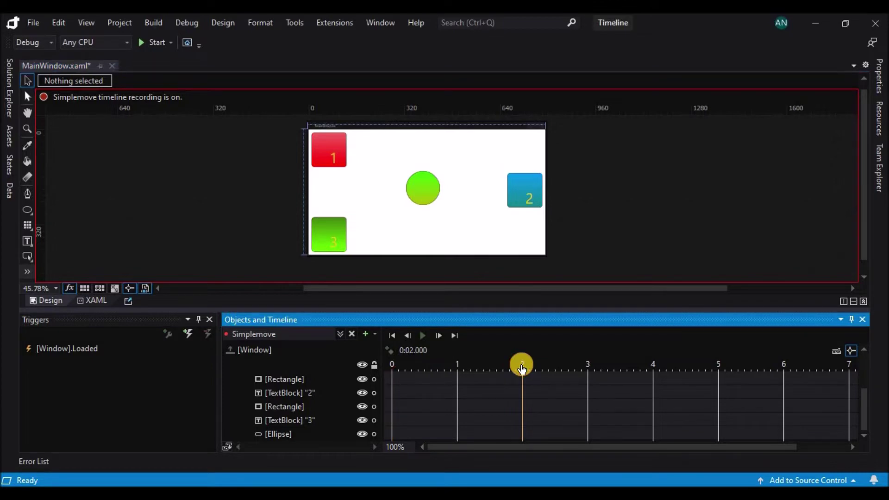
Step: Drag the green ellipse up and right to record a 2-second keyframe
left_click(432, 195)
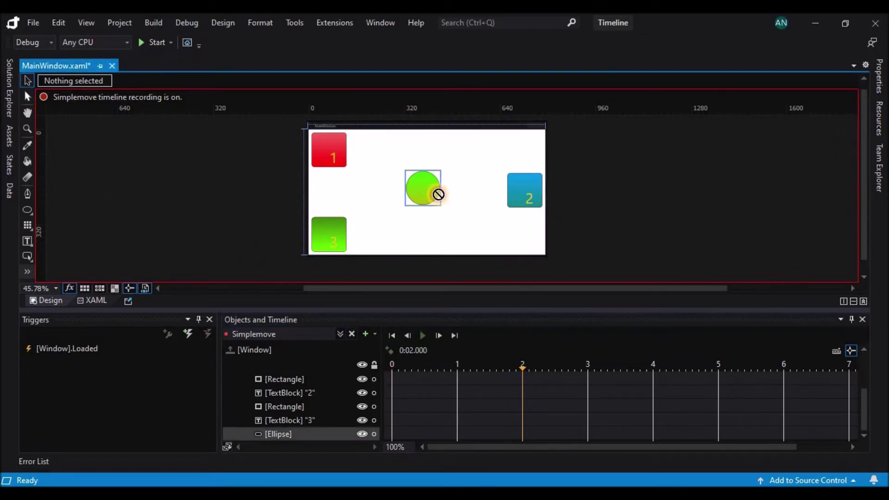
left_click(437, 193)
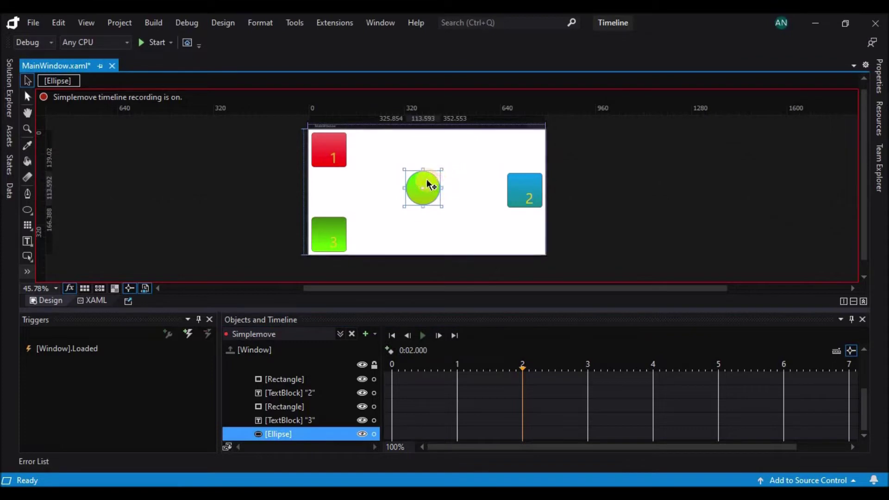
left_click_drag(427, 181, 469, 156)
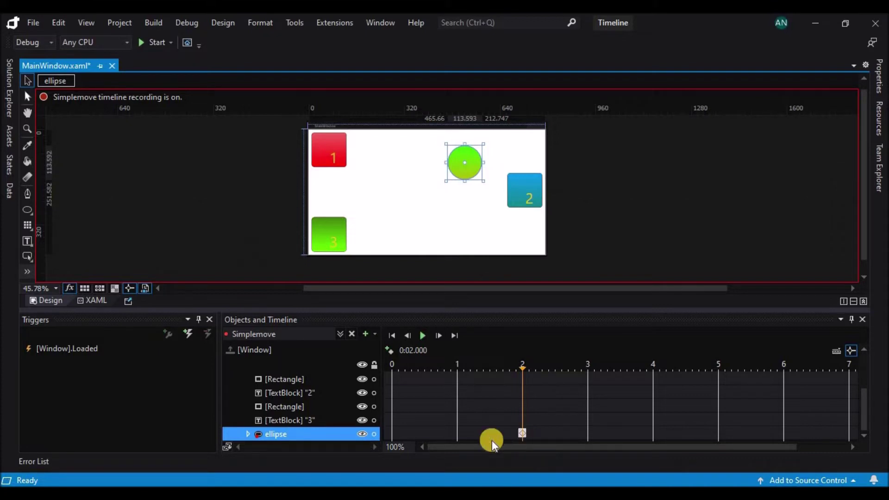
Step: Expand the ellipse's RenderTransform Translation X and Y tracks and play the animation
left_click(248, 433)
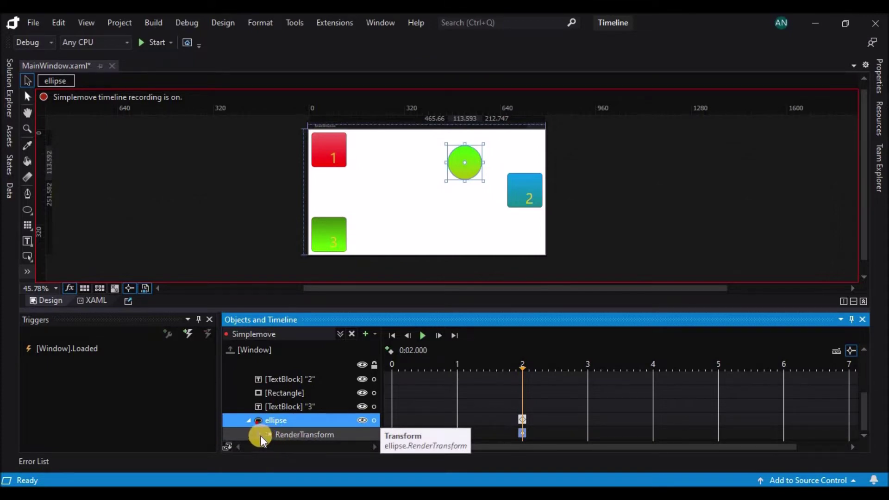
left_click(260, 435)
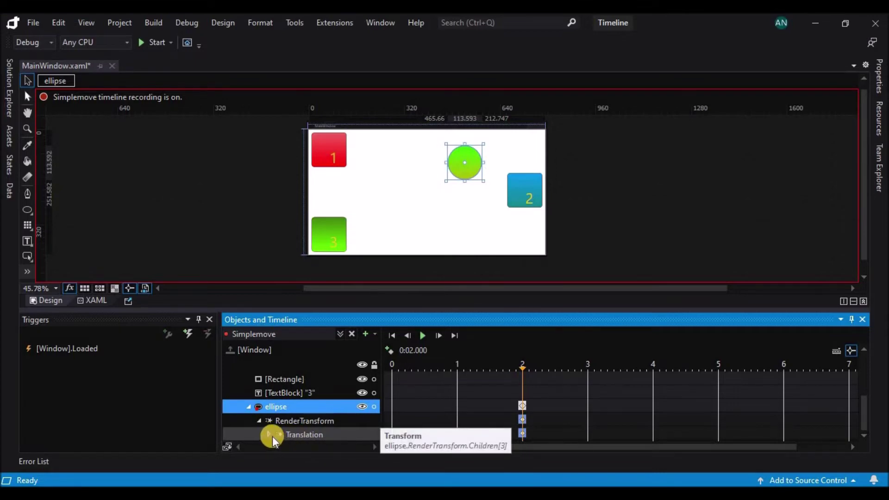
left_click(271, 434)
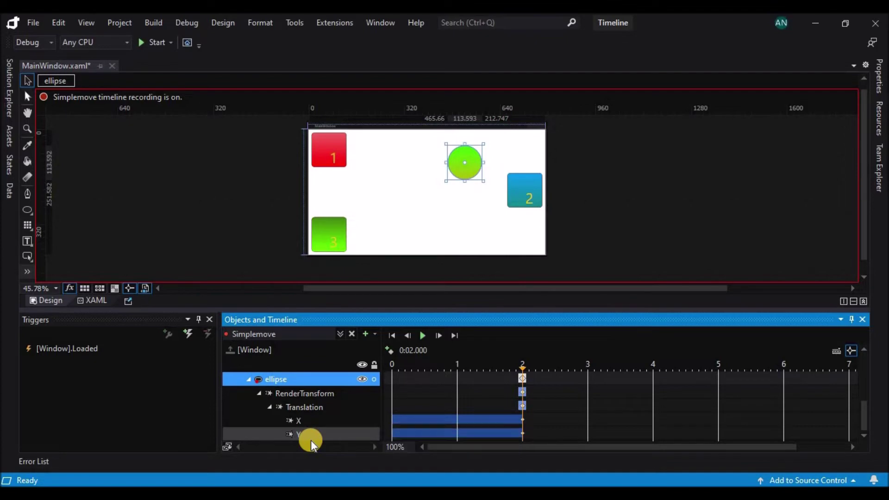
left_click(422, 335)
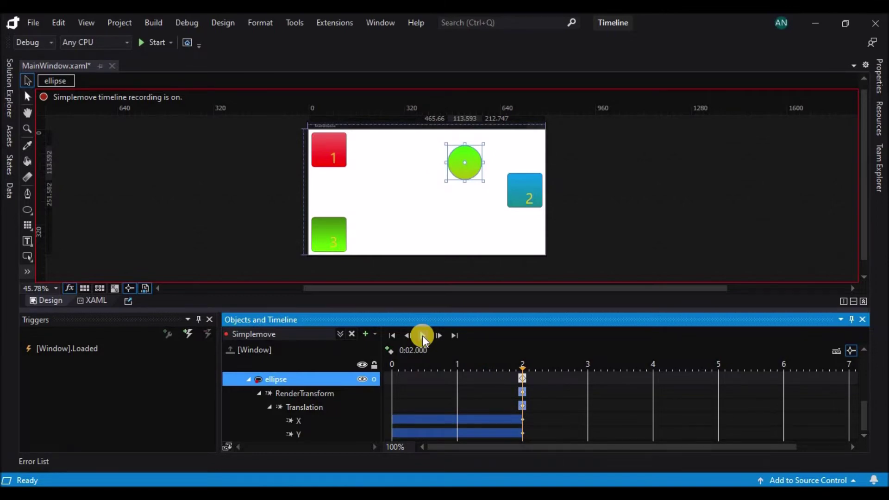
Step: Record an ellipse keyframe at 0:00.000 at its original position
left_click(391, 365)
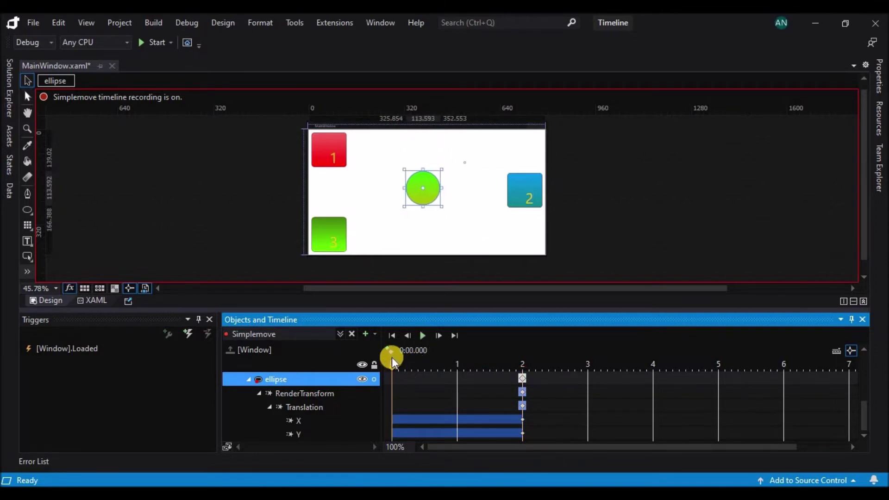
left_click(390, 351)
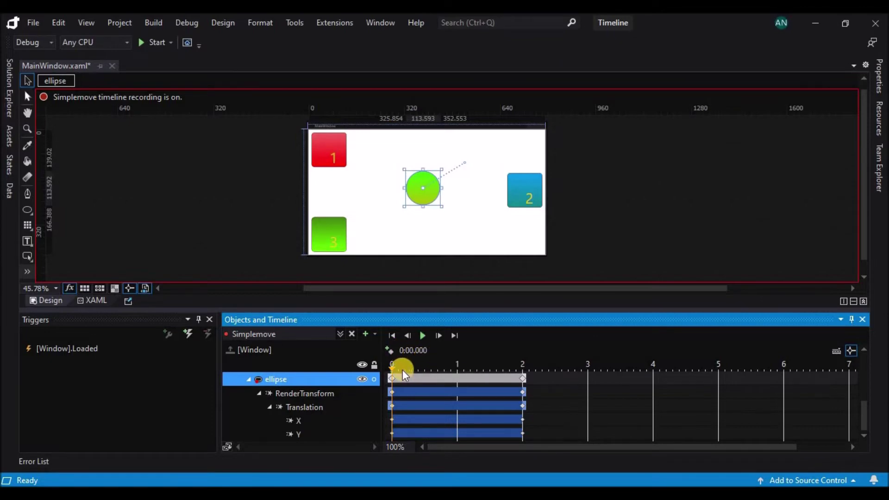
Step: At 1 second, drag the ellipse lower to record a dip keyframe, then preview
left_click_drag(393, 371, 457, 375)
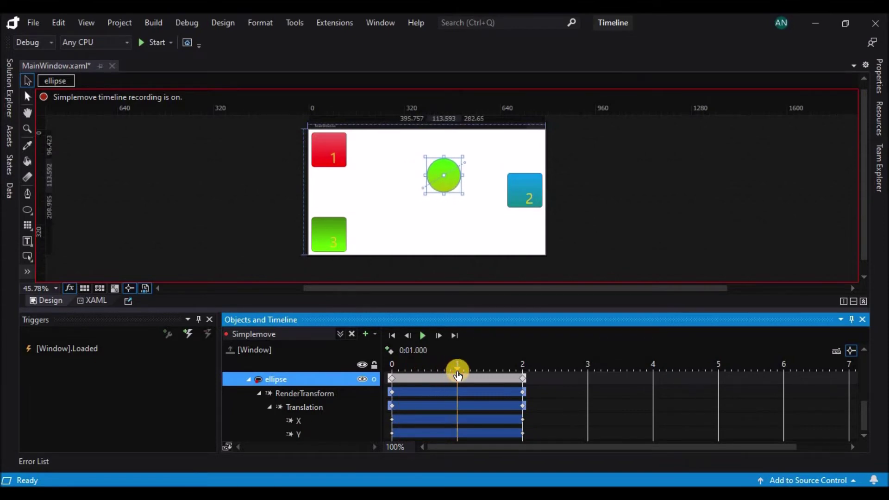
left_click(450, 188)
left_click_drag(453, 189, 474, 235)
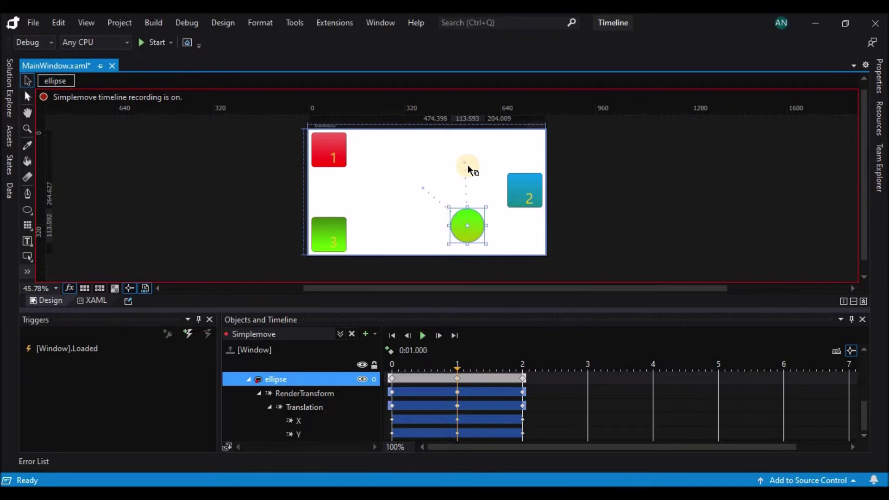
left_click(424, 335)
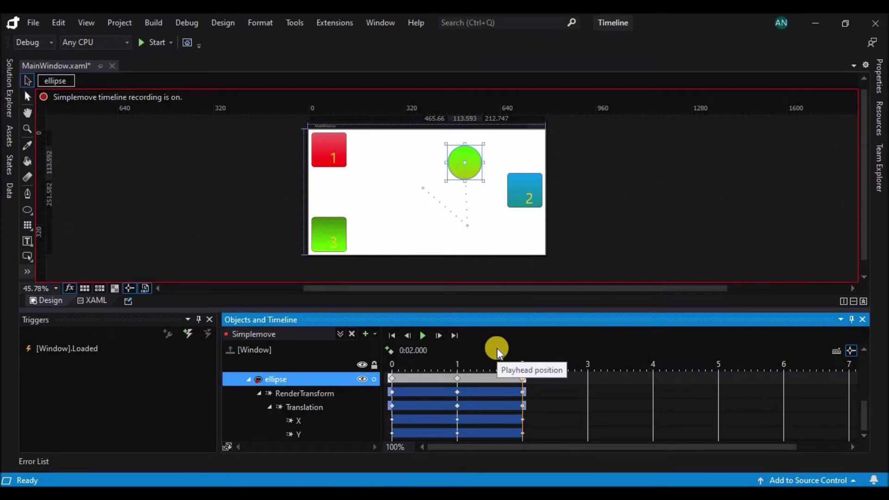
left_click(422, 335)
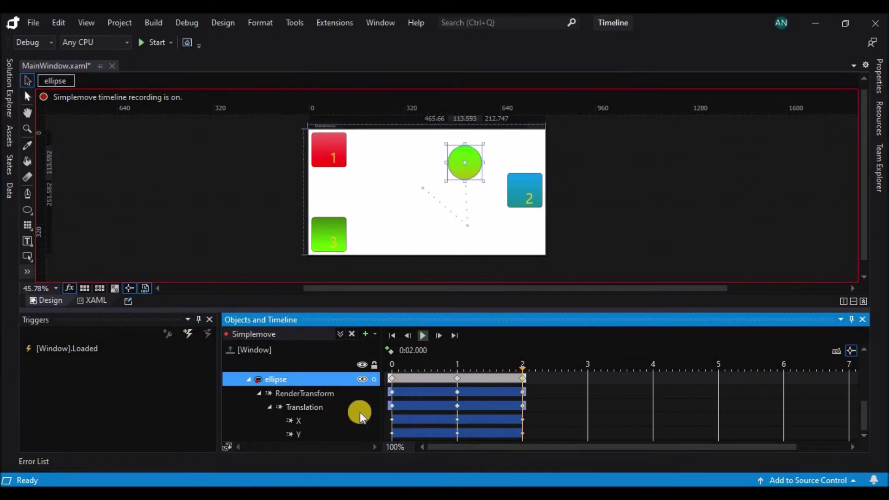
Step: Remove the ellipse's X translation track and preview the vertical-only motion
left_click(312, 421)
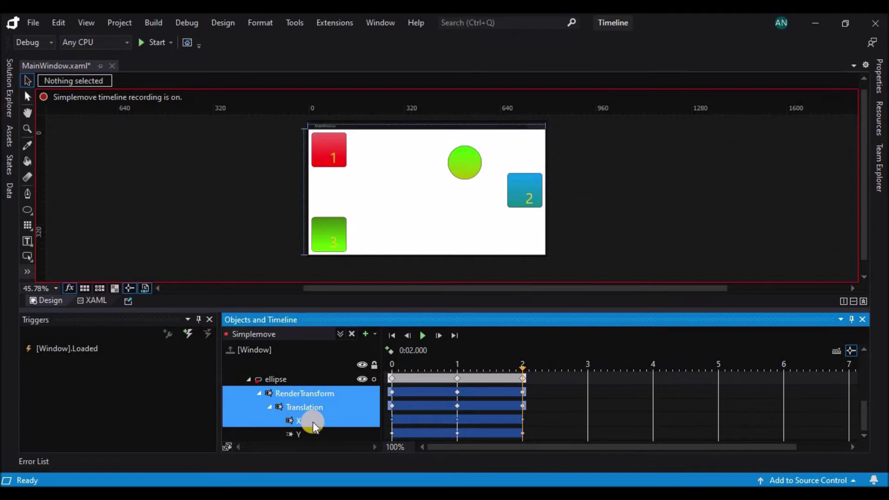
key("ctrl+z")
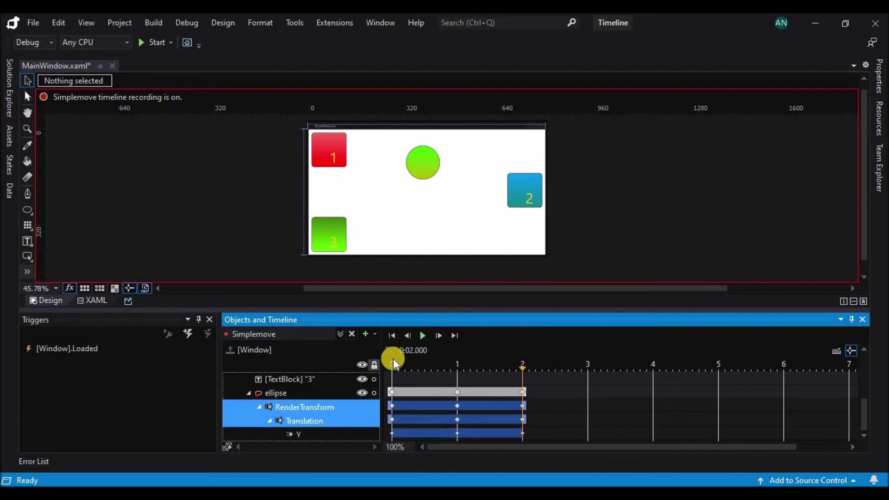
left_click(421, 335)
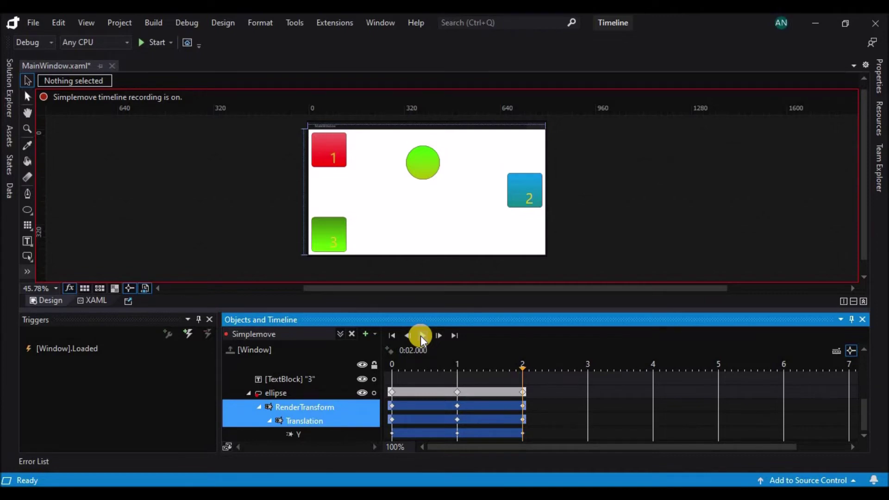
Step: Paste the 0-second ellipse keyframe at 3 seconds to return it to the start
left_click(391, 393)
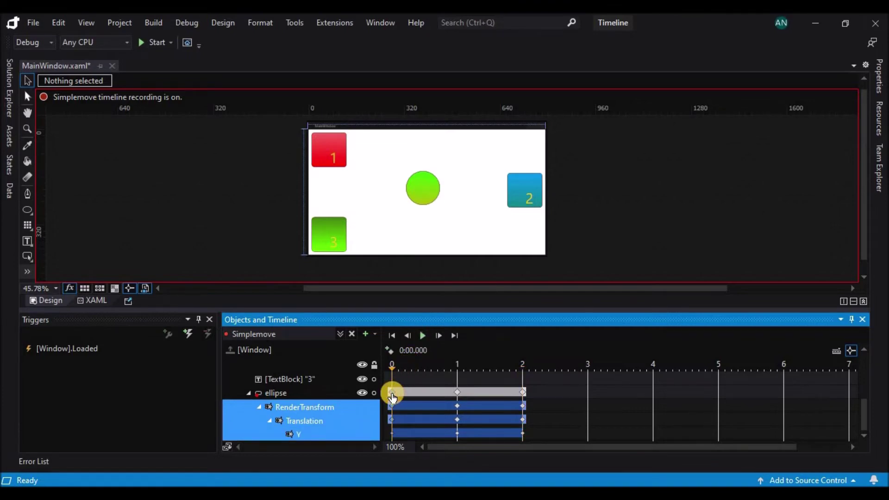
left_click(587, 363)
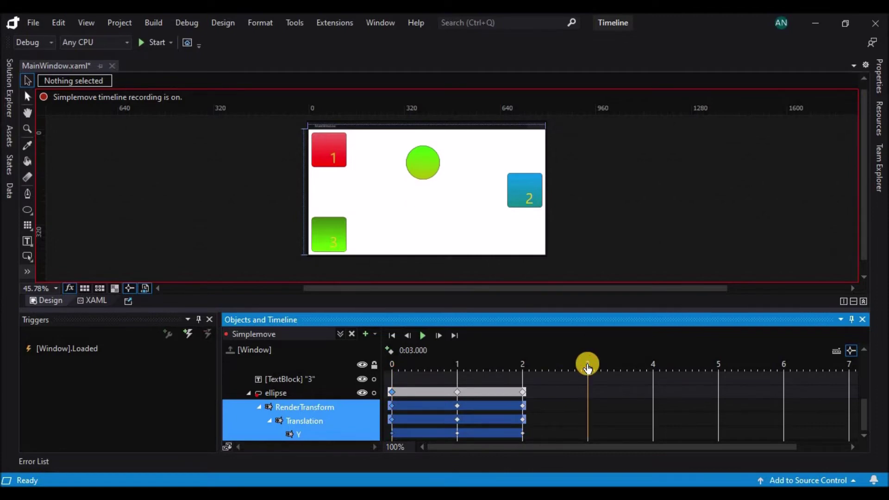
key("ctrl+v")
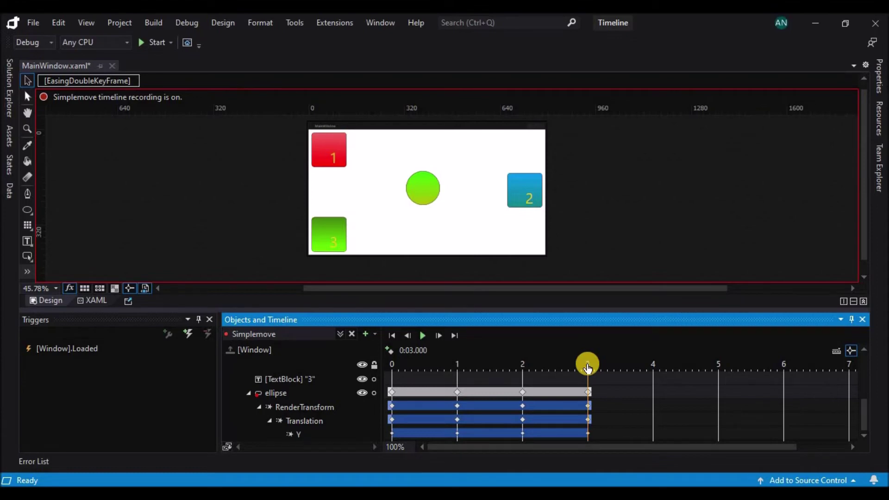
Step: Set the Y track's repeat count to Forever (∞) and run the app
left_click(312, 434)
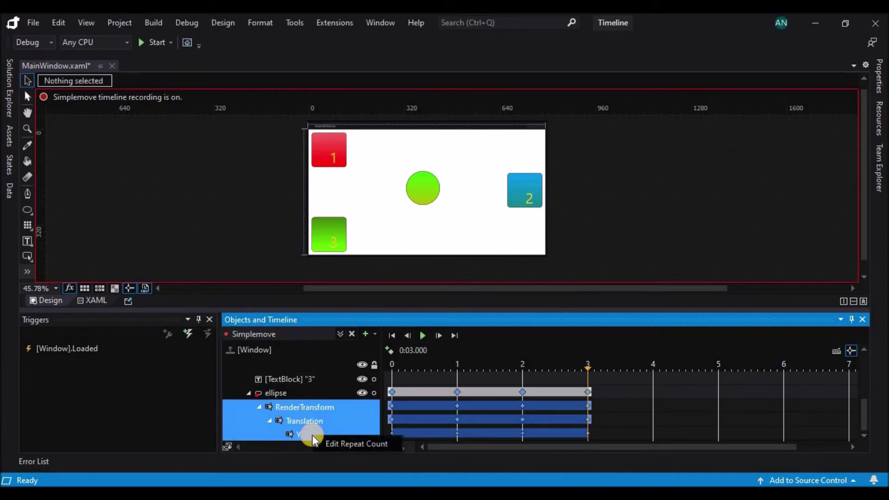
left_click(336, 445)
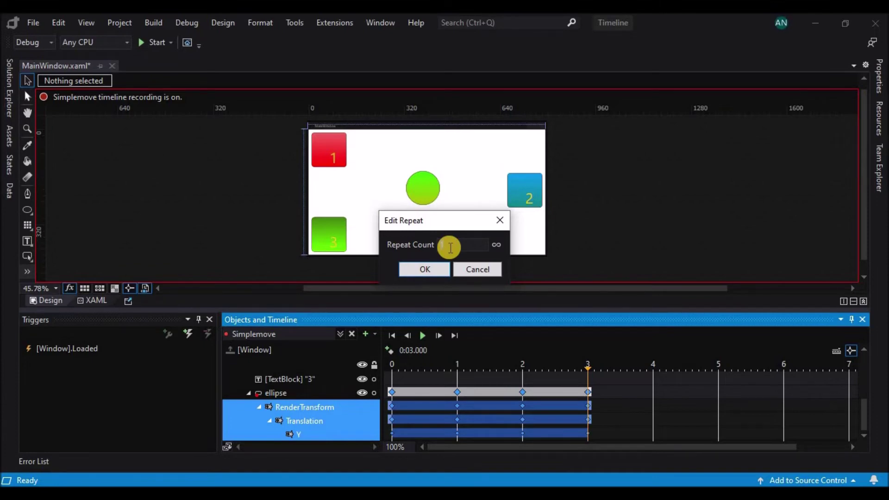
left_click(495, 245)
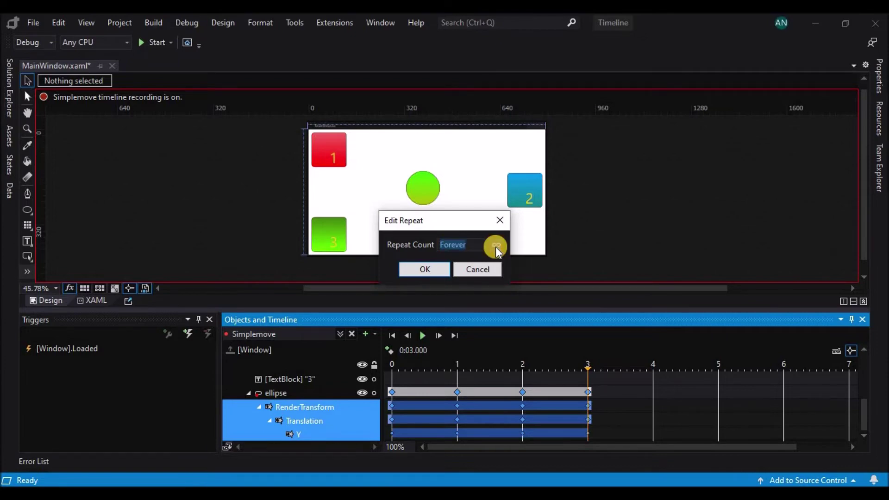
left_click(425, 269)
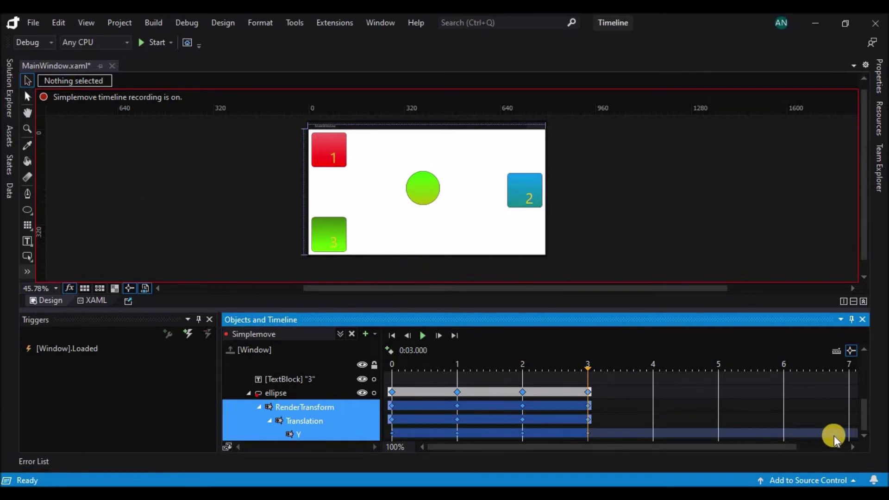
left_click(152, 43)
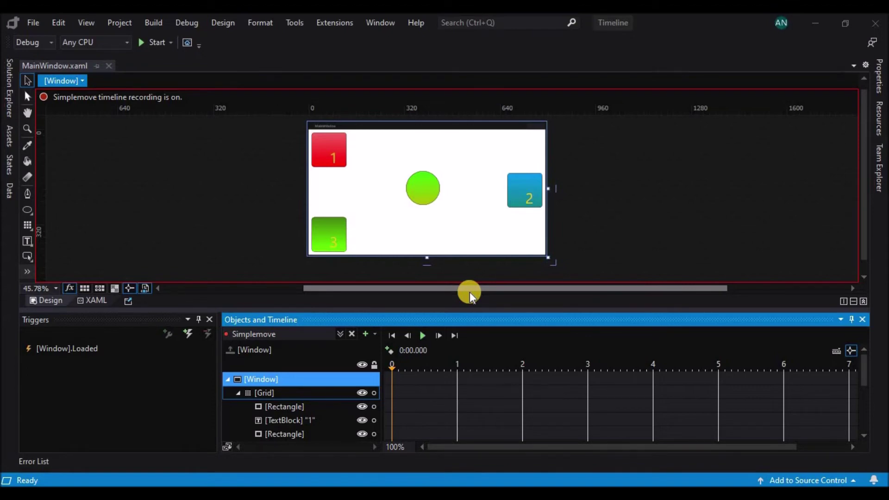
Step: Select the [Window].Loaded trigger and close the Simplemove storyboard
left_click(104, 350)
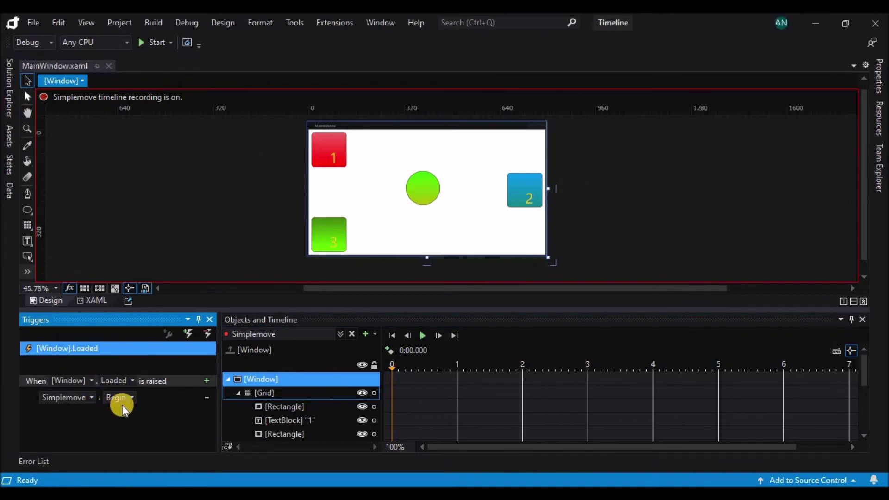
left_click(351, 335)
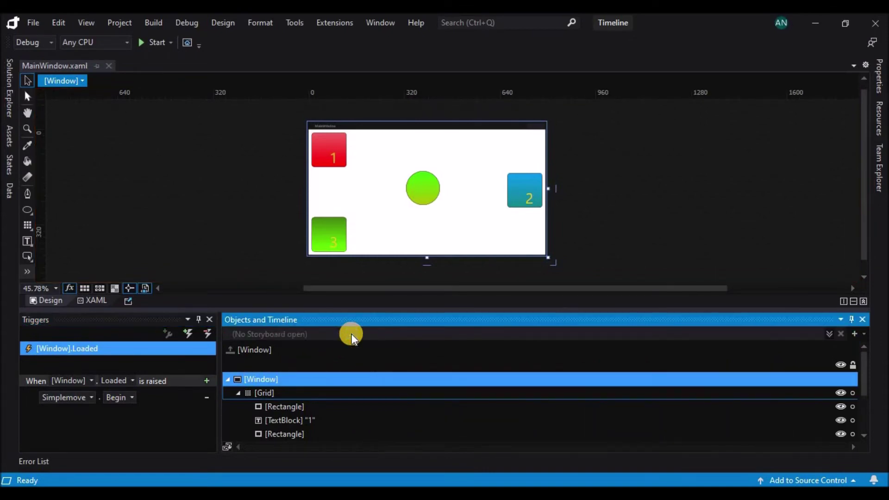
Step: Create storyboard 'MoveToRed' and drag the ellipse beside red rectangle 1 at 3 seconds
left_click(854, 334)
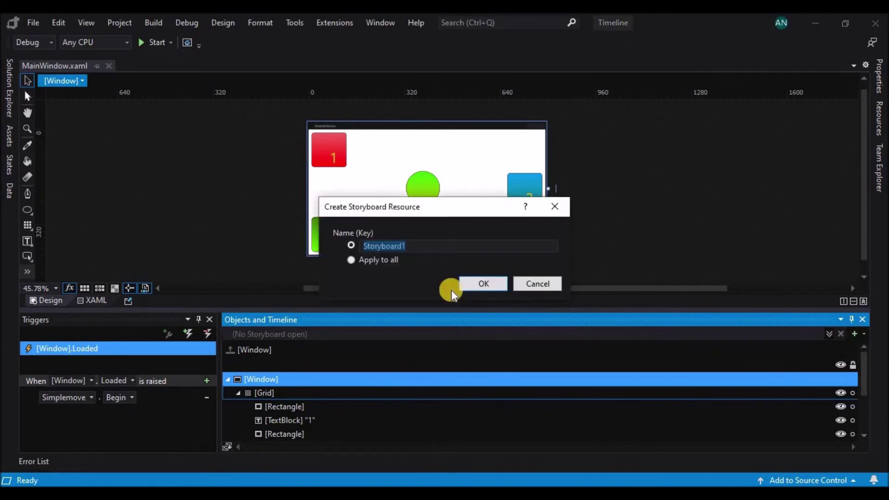
type("Move")
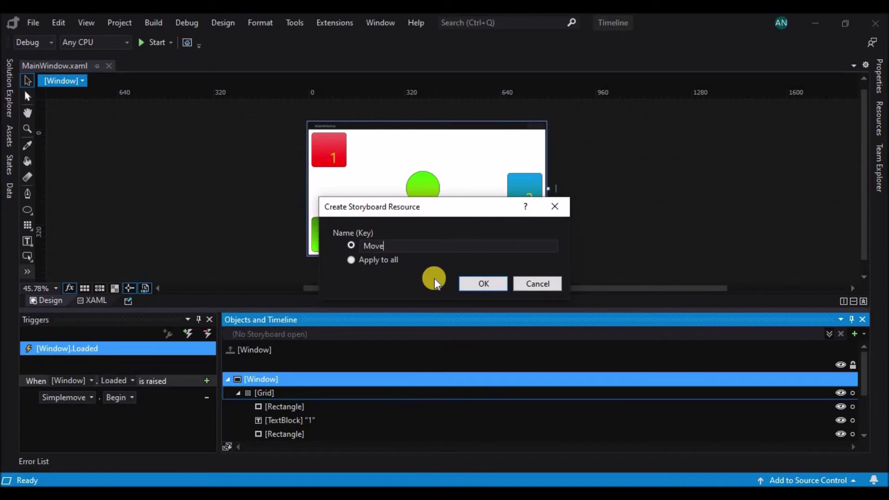
type("ToRed")
left_click(479, 282)
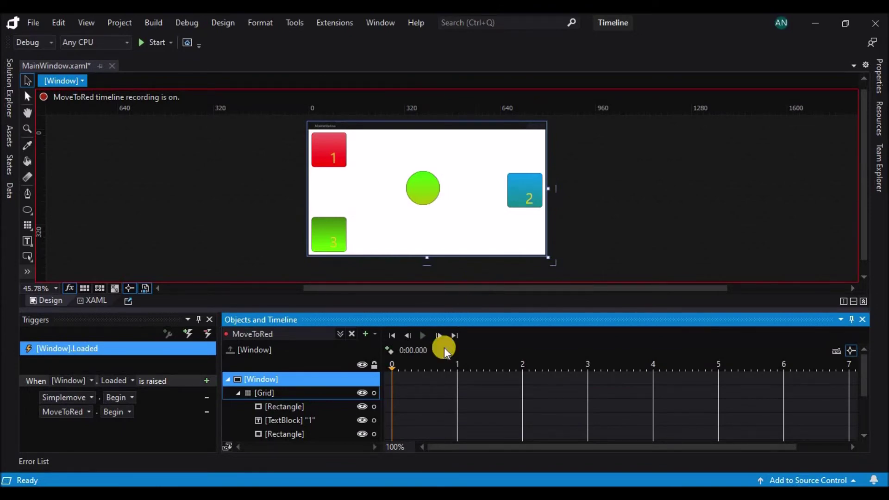
scroll(309, 413, "down", 2)
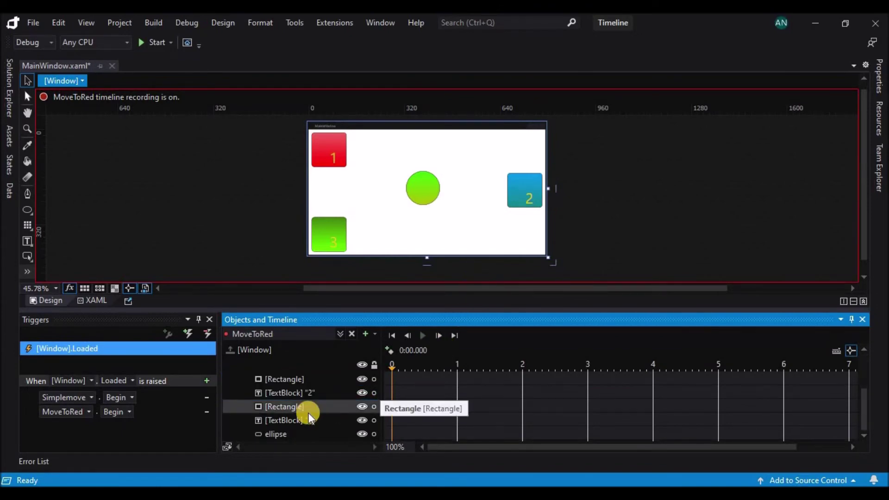
left_click(586, 366)
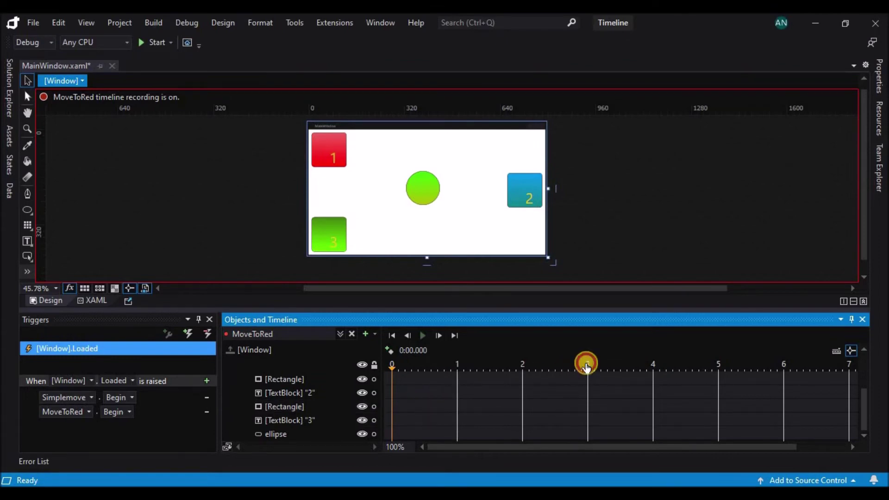
left_click(421, 194)
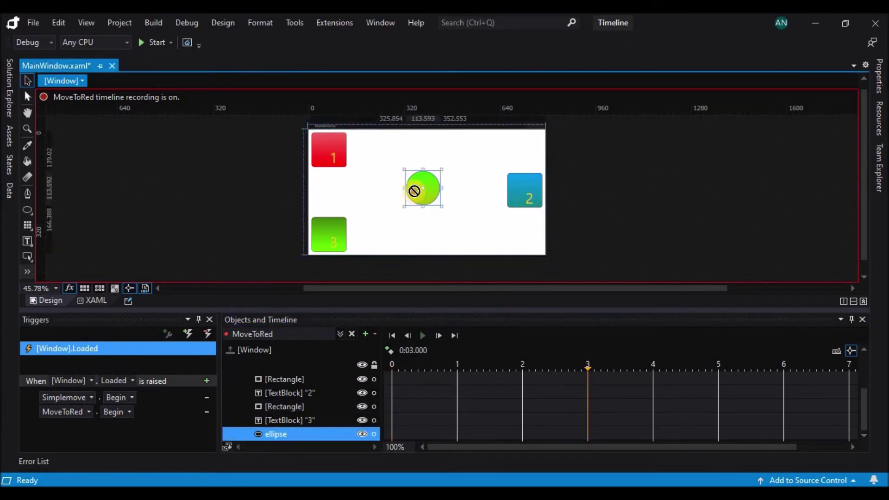
left_click_drag(416, 192, 365, 159)
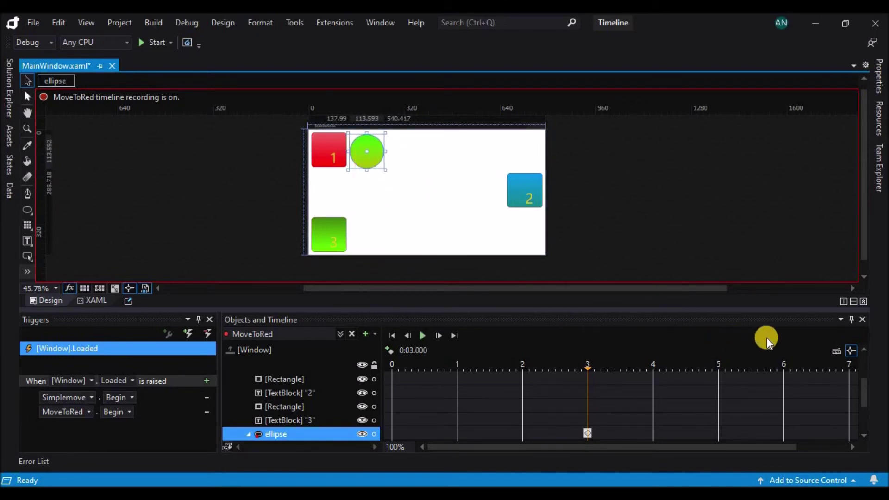
left_click(365, 333)
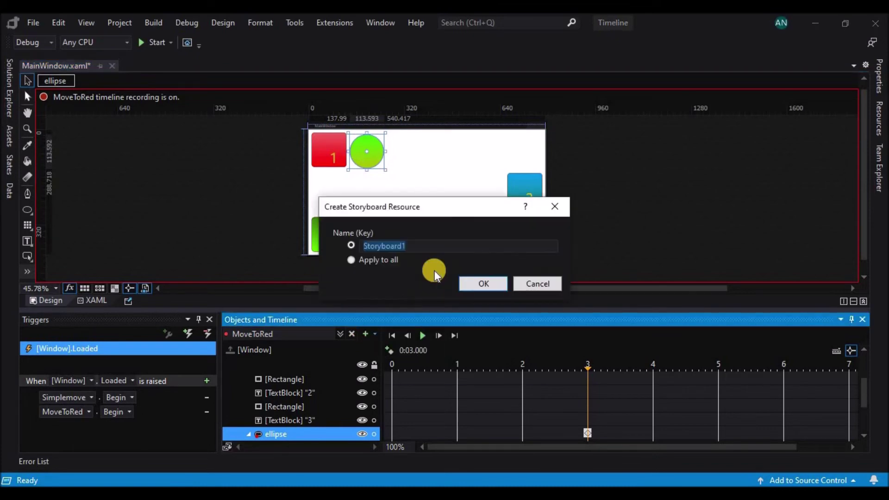
Step: Create storyboard 'MoveToBlue' and drag the ellipse beside blue box 2 at the 3-second mark
type("Move")
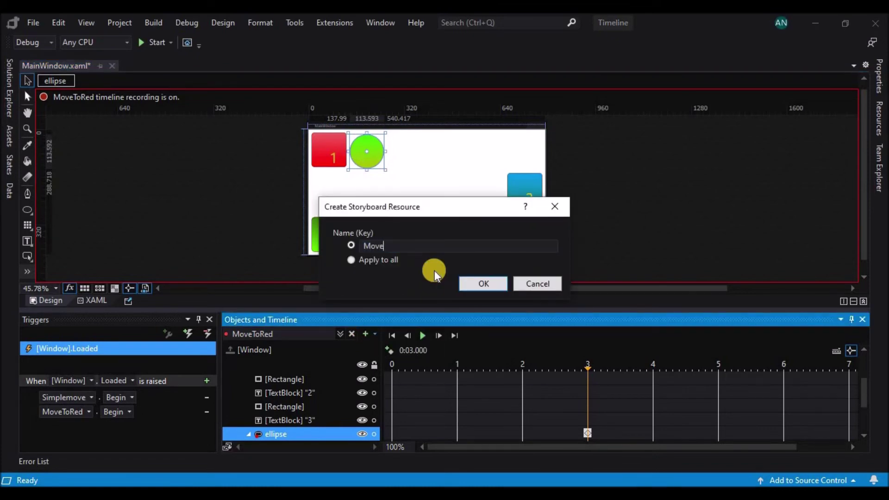
type("ToBlue")
left_click(474, 287)
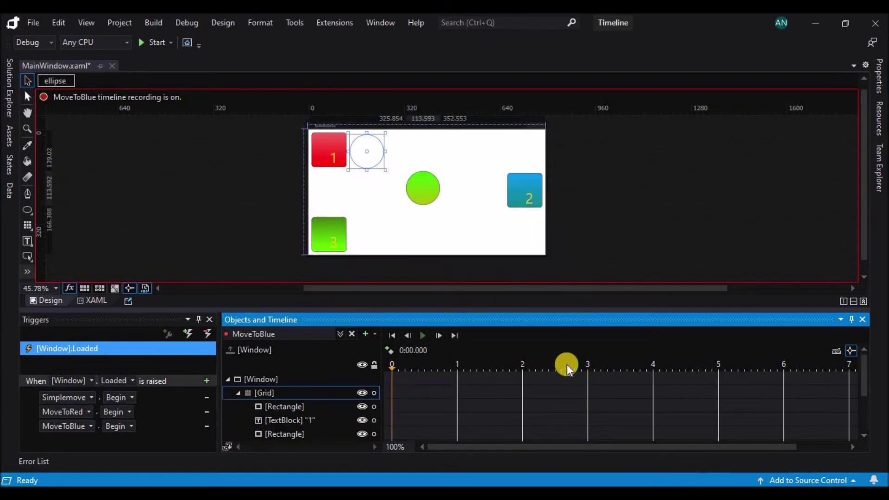
left_click(586, 365)
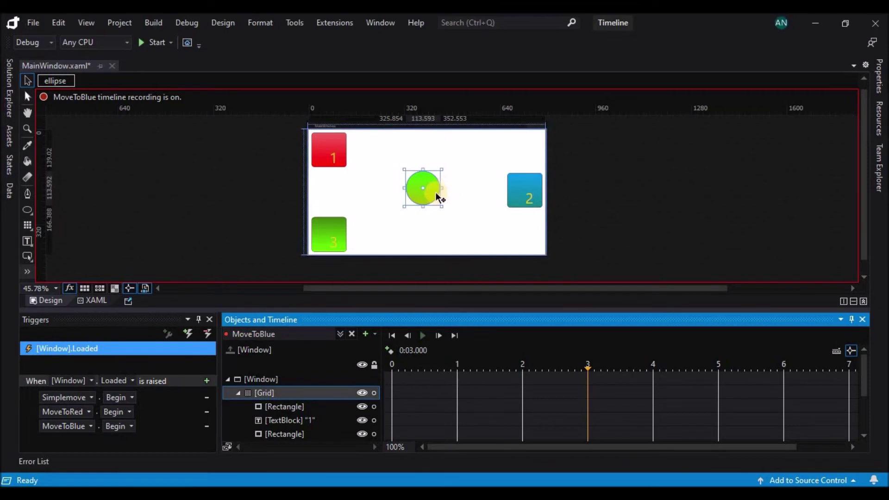
left_click_drag(430, 192, 495, 193)
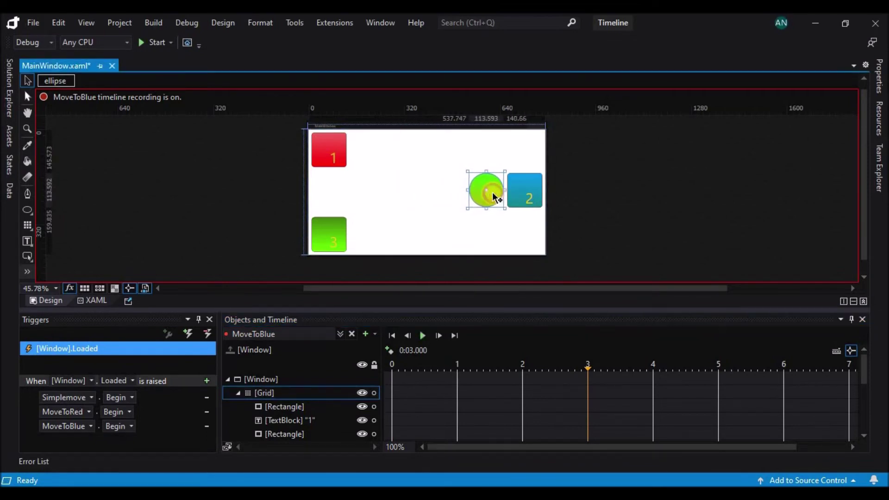
left_click(367, 333)
Step: Create storyboard 'MoveToGreen', drag the ellipse beside green box 3, and move its keyframe to 3 seconds
type("Mo")
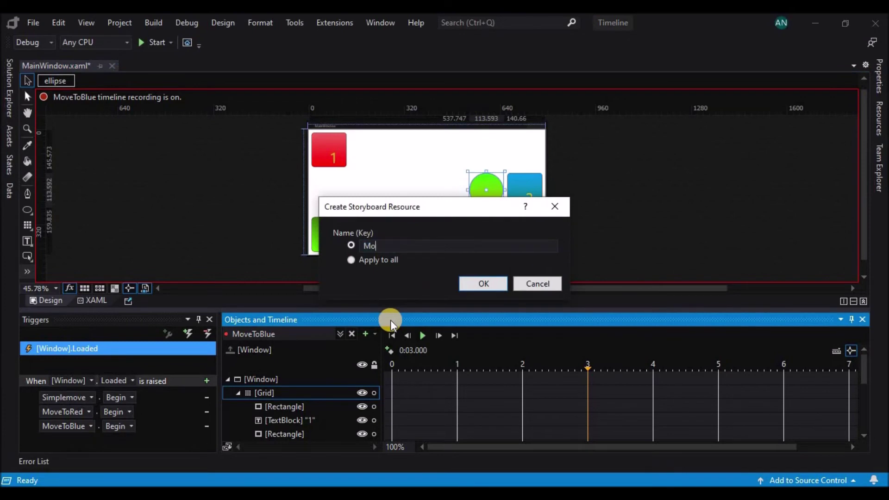
type("veToGreen")
left_click(471, 286)
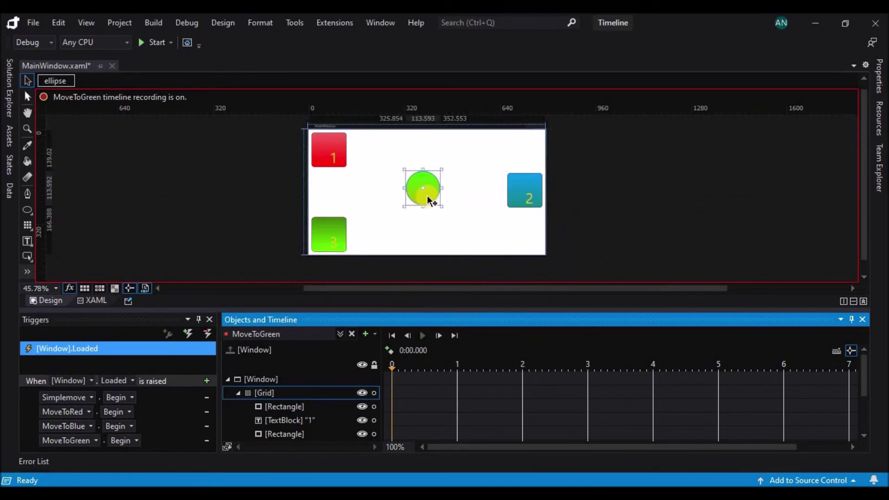
left_click_drag(427, 198, 371, 243)
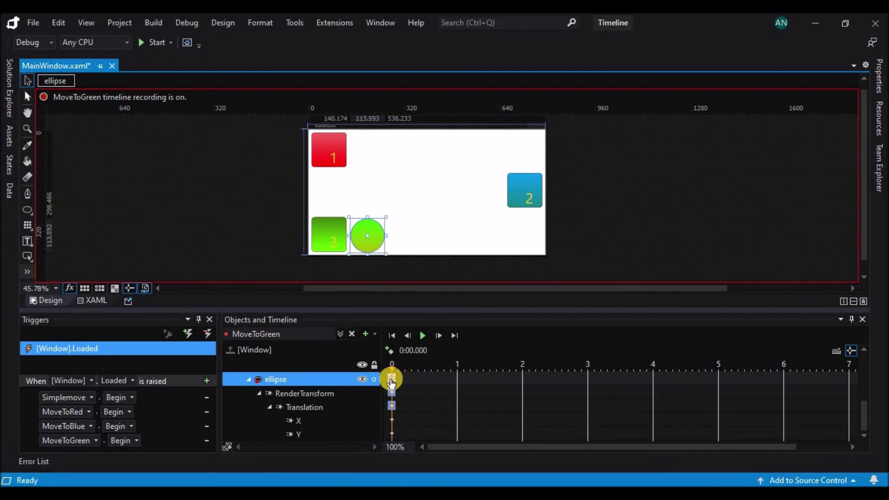
left_click_drag(391, 382, 583, 382)
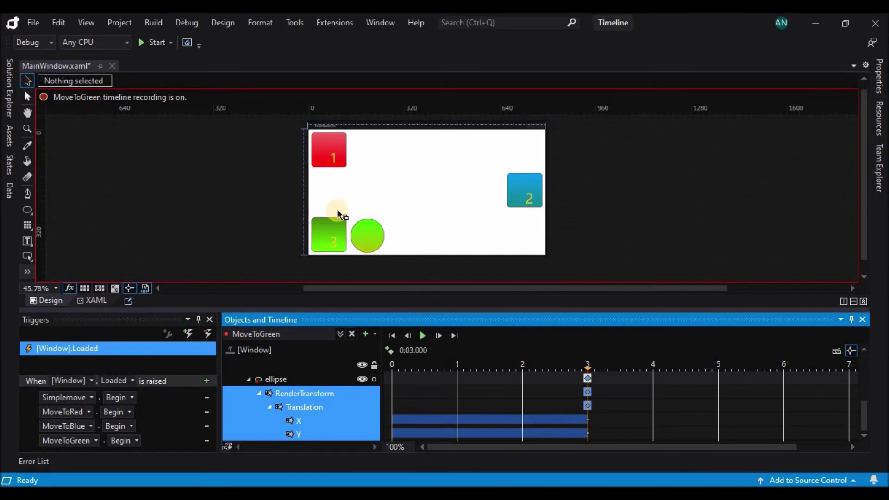
left_click(337, 157)
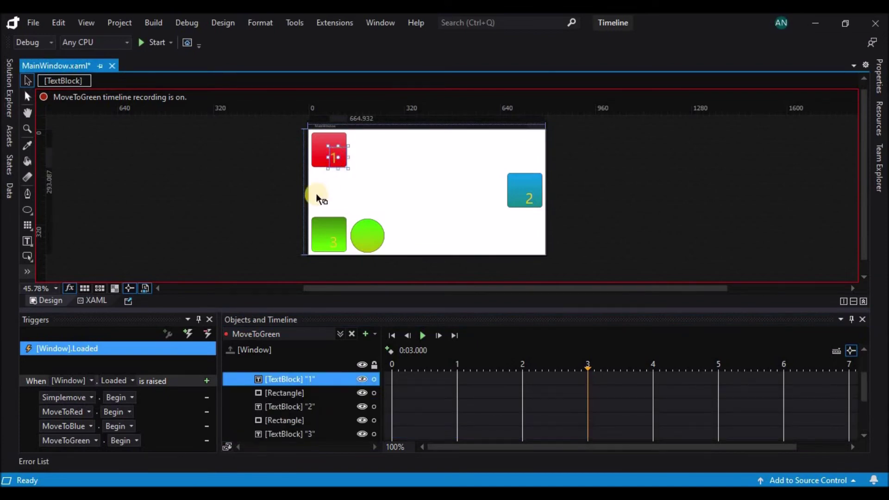
Step: Add a TextBlock '1' MouseEnter event trigger whose action begins MoveToRed
left_click(185, 337)
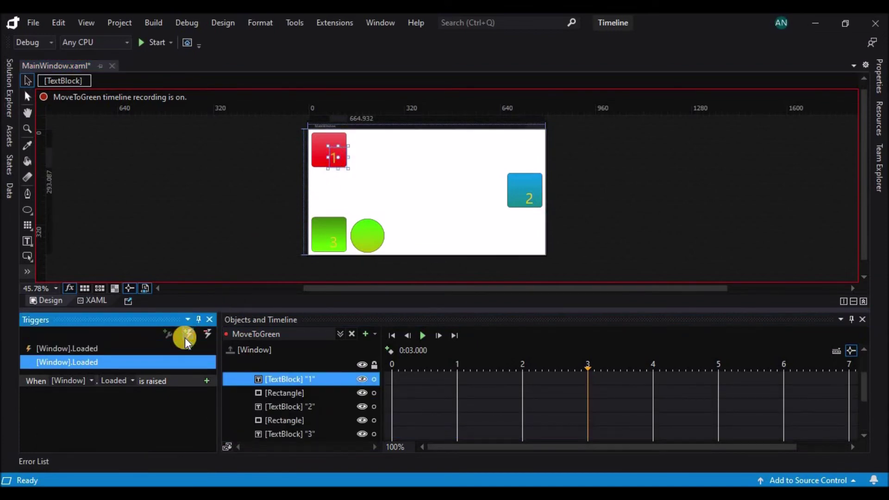
left_click(93, 379)
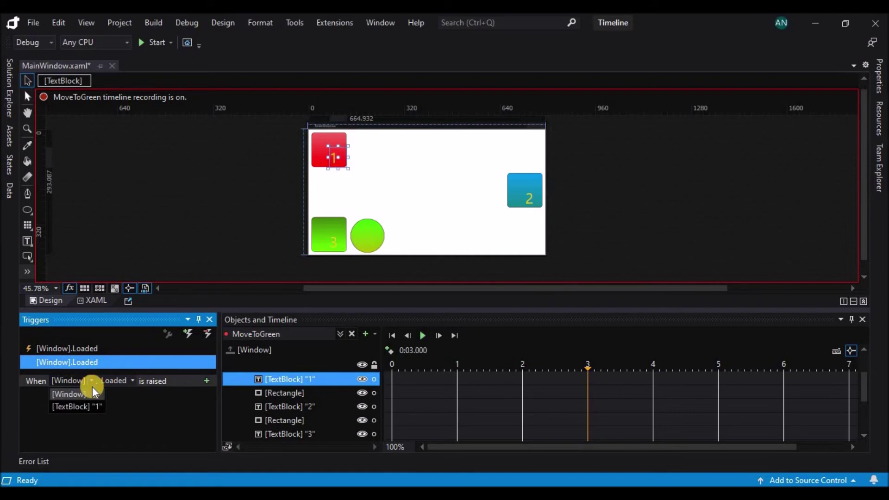
left_click(88, 405)
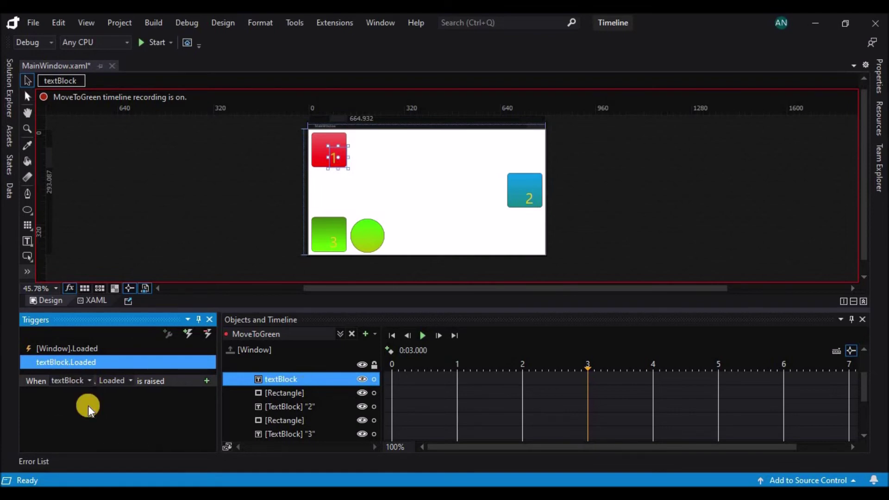
left_click(127, 378)
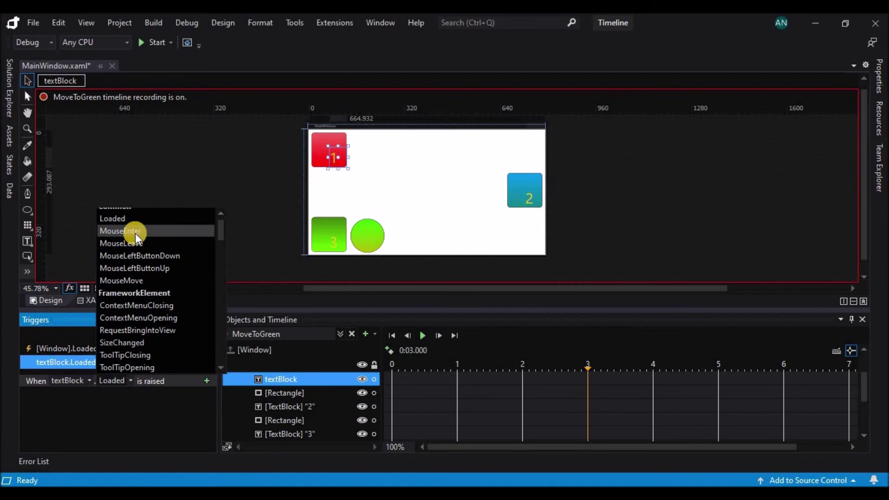
left_click(136, 233)
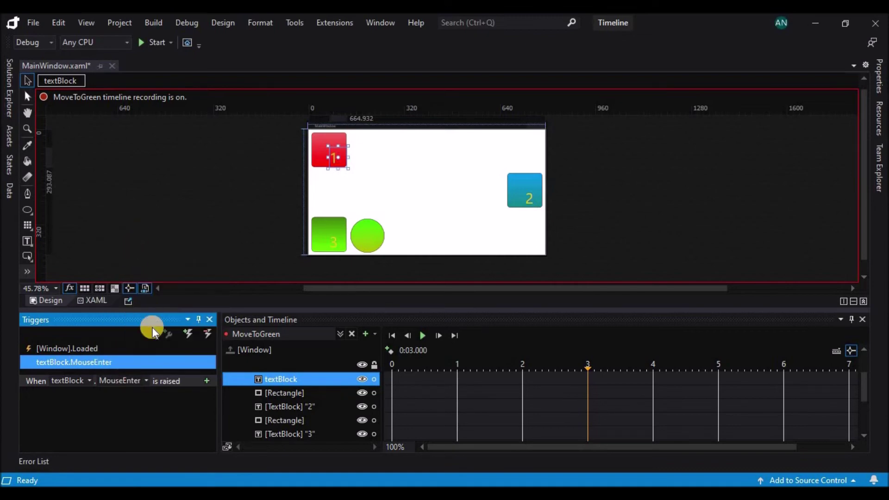
left_click(206, 381)
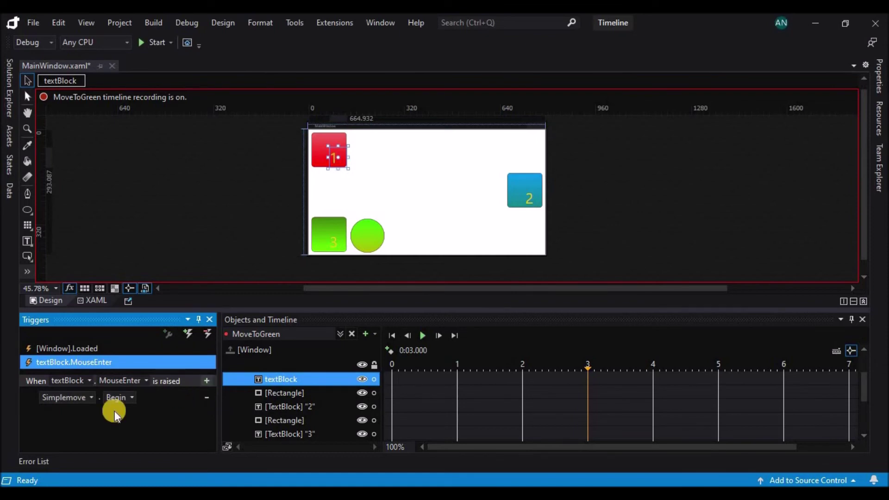
left_click(90, 397)
left_click(81, 422)
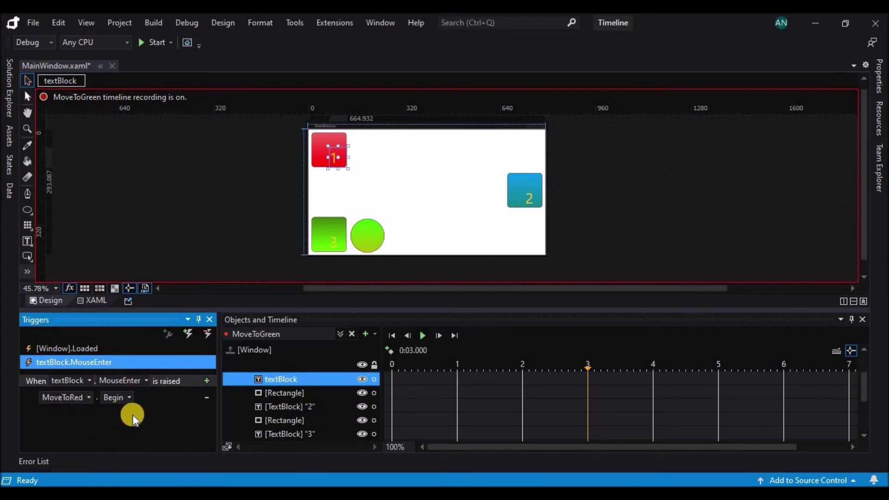
left_click(530, 200)
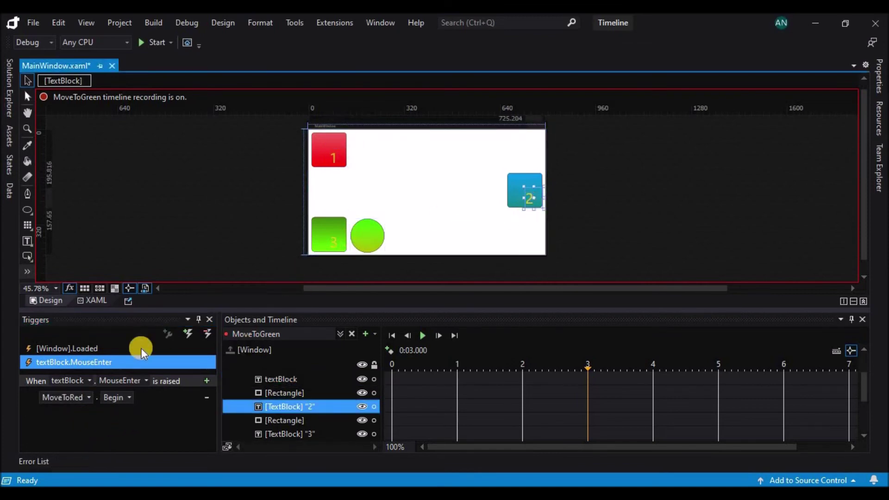
Step: Add a TextBlock '2' MouseEnter event trigger whose action begins MoveToBlue
left_click(188, 333)
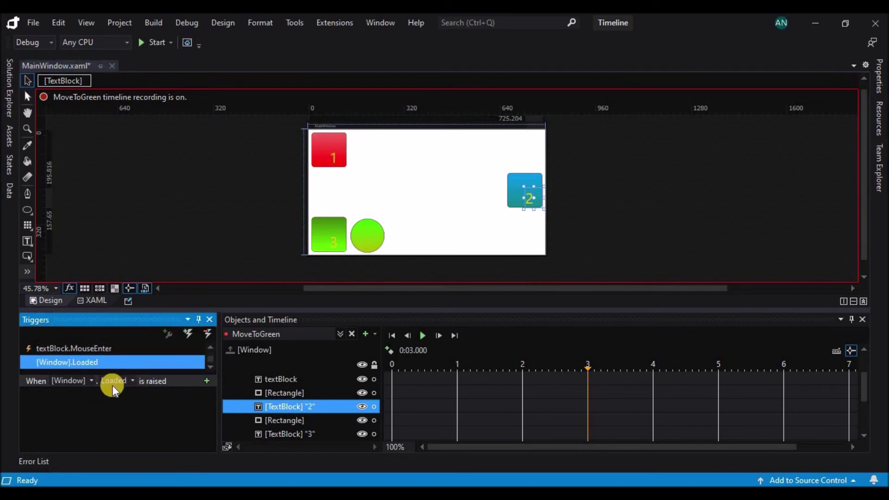
left_click(93, 380)
left_click(90, 406)
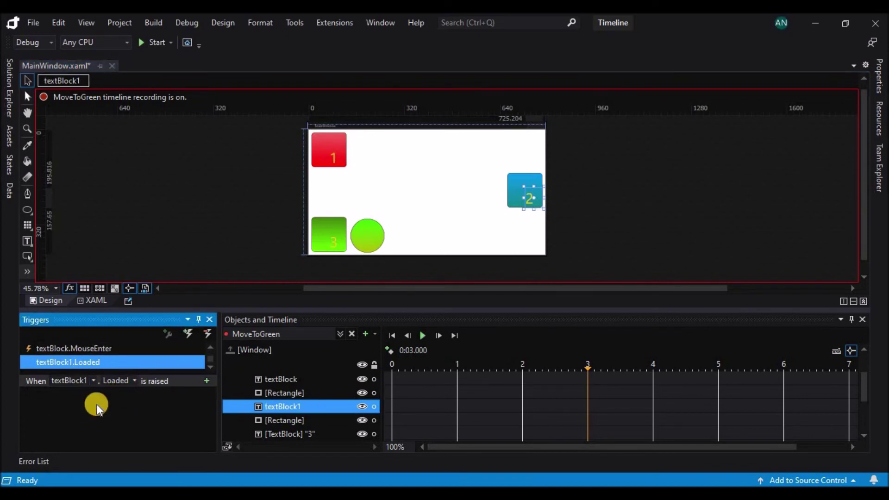
left_click(129, 379)
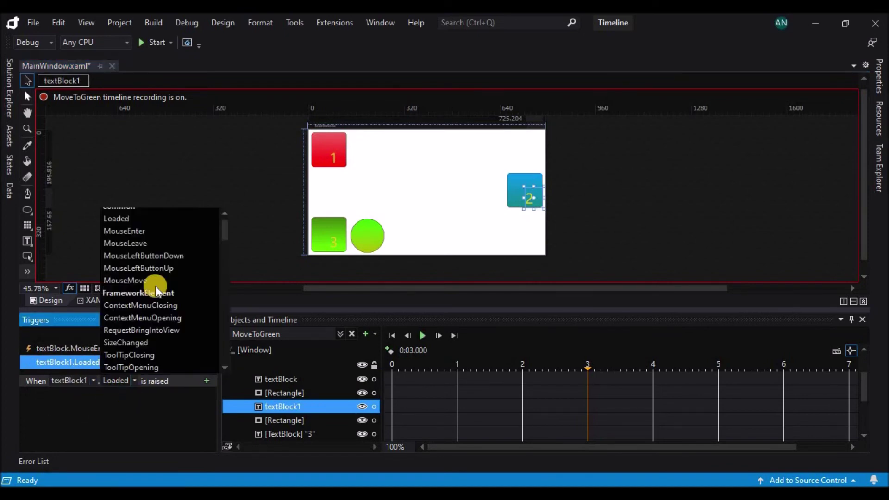
left_click(146, 240)
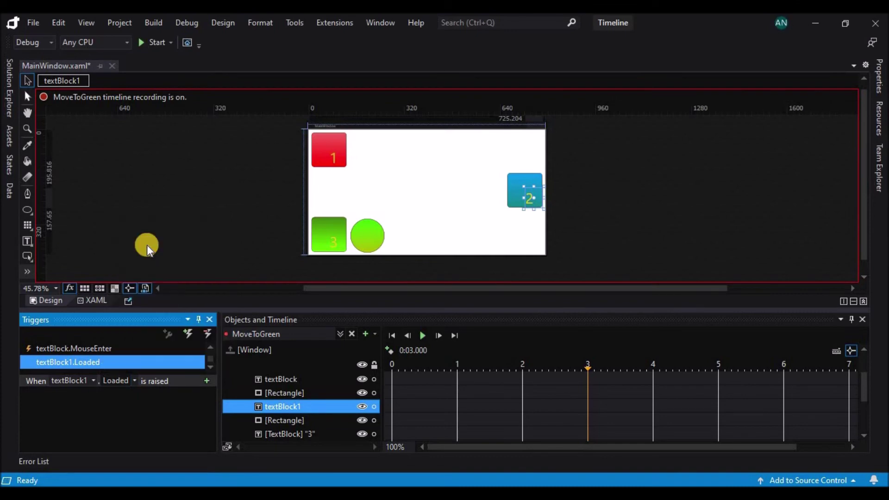
left_click(204, 382)
left_click(85, 397)
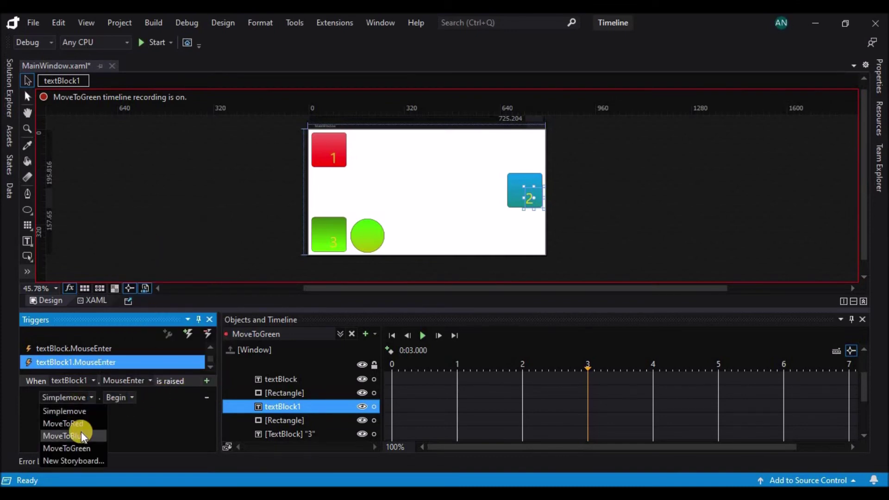
left_click(82, 433)
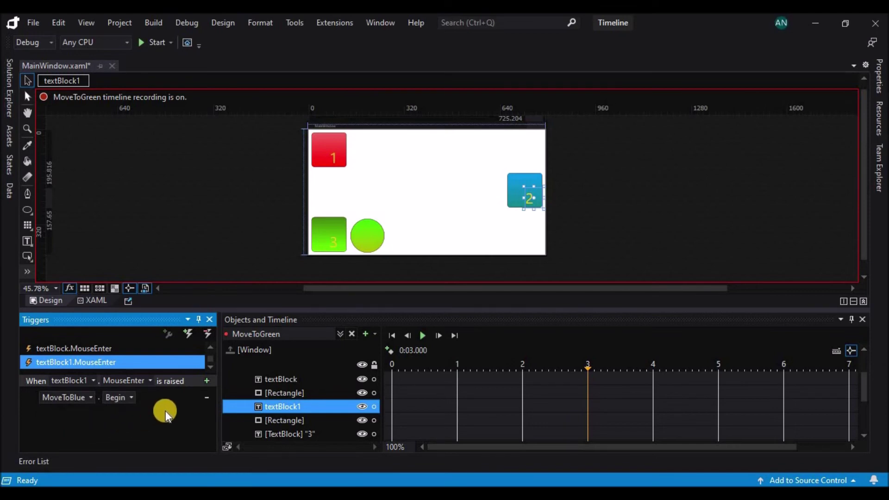
left_click(333, 244)
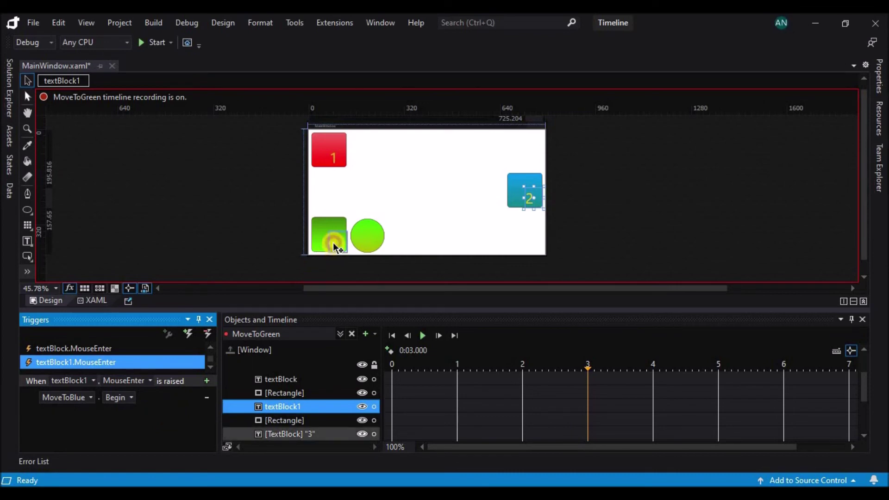
left_click(190, 335)
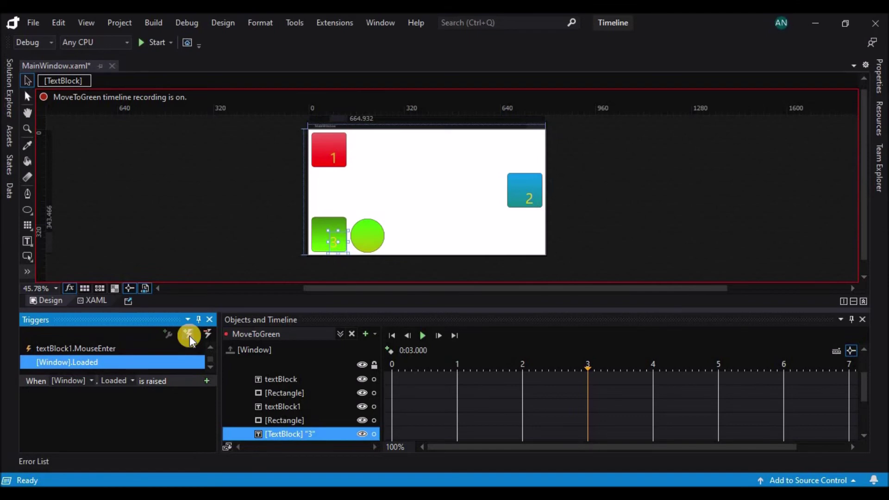
Step: Check the new trigger's source object list without changing it
left_click(427, 188)
left_click(92, 379)
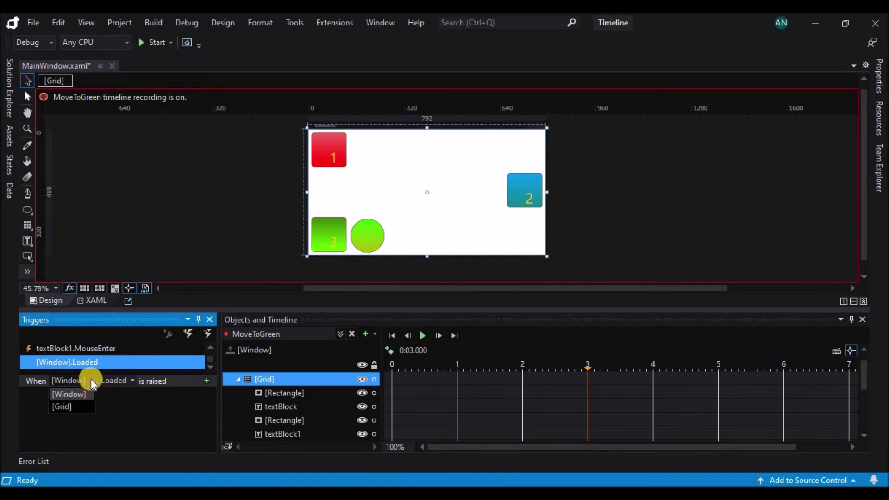
left_click(91, 378)
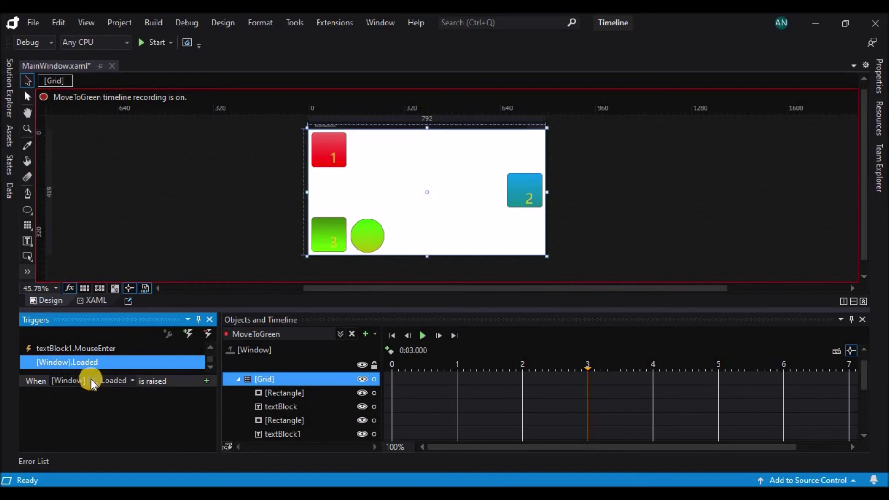
left_click(91, 379)
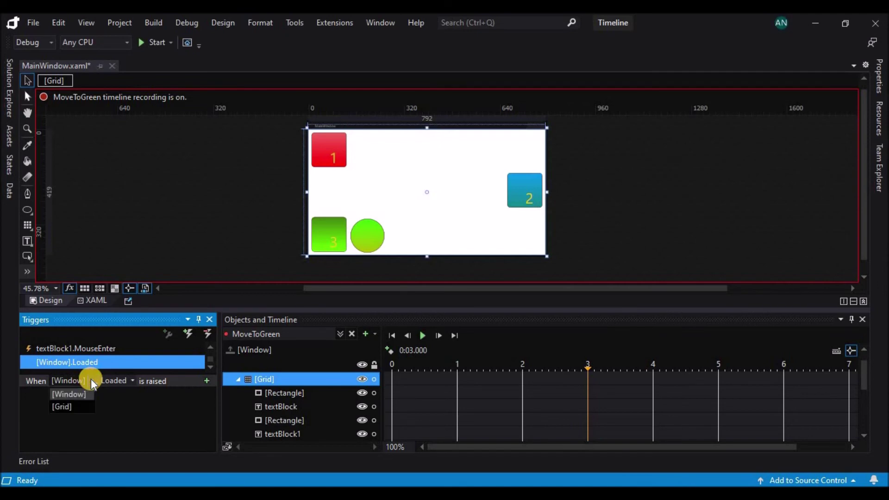
left_click(90, 379)
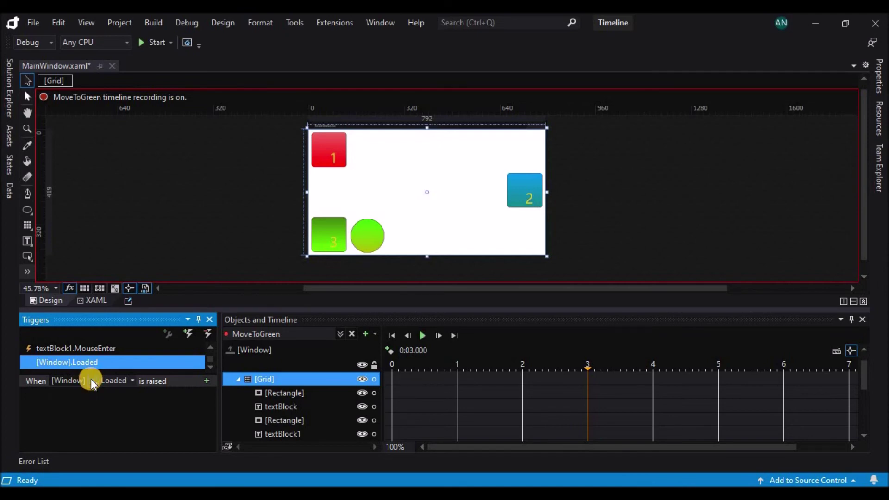
Step: Set the trigger to TextBlock '3' on MouseEnter with a Begin MoveToGreen action, then run the app
left_click(332, 245)
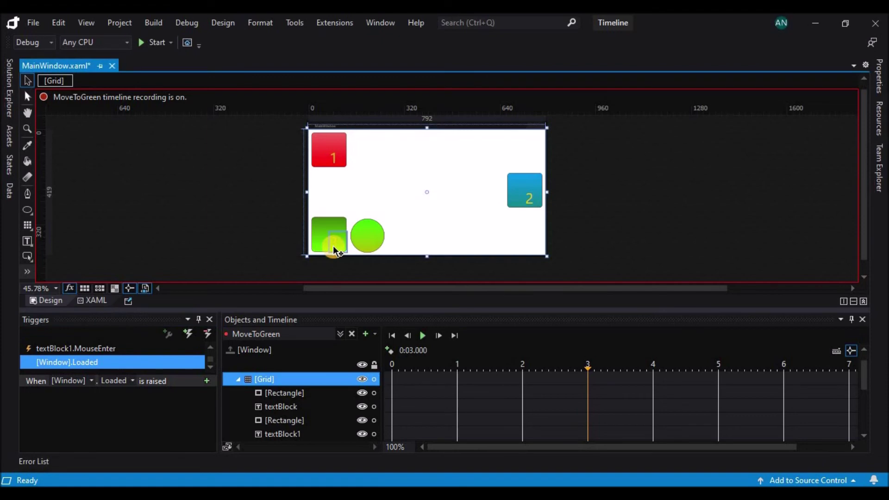
left_click(93, 384)
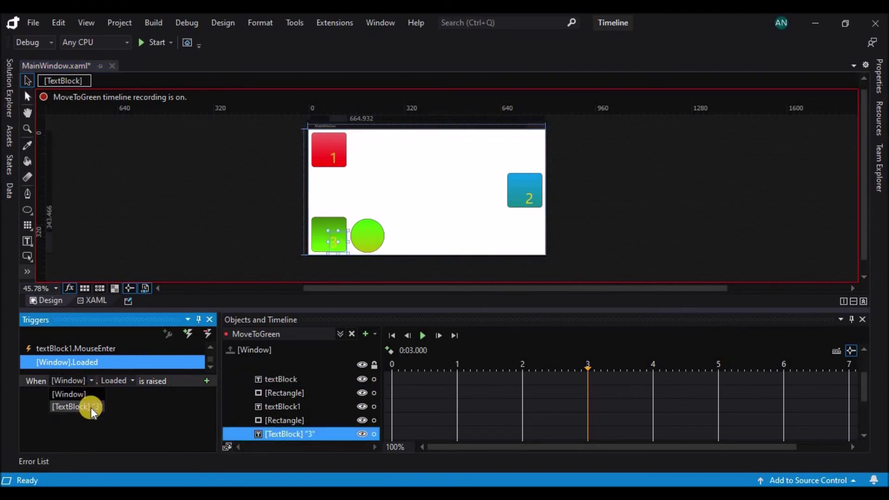
left_click(91, 407)
left_click(121, 384)
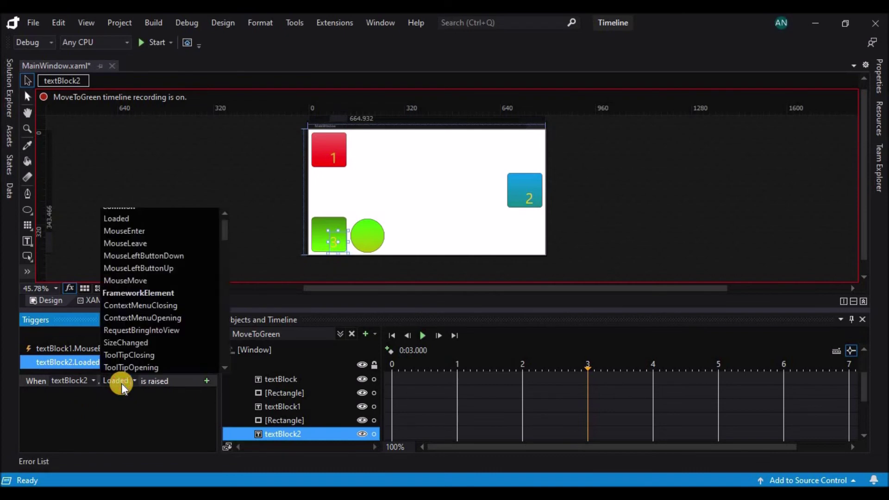
left_click(132, 234)
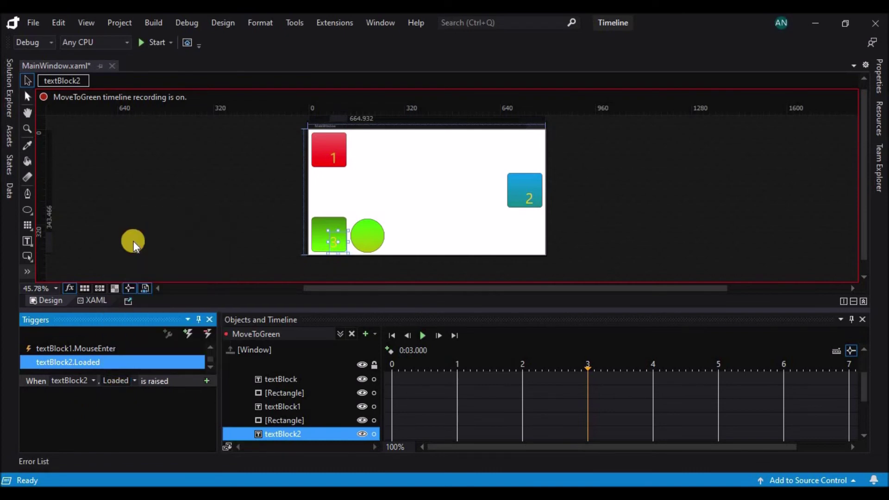
left_click(204, 379)
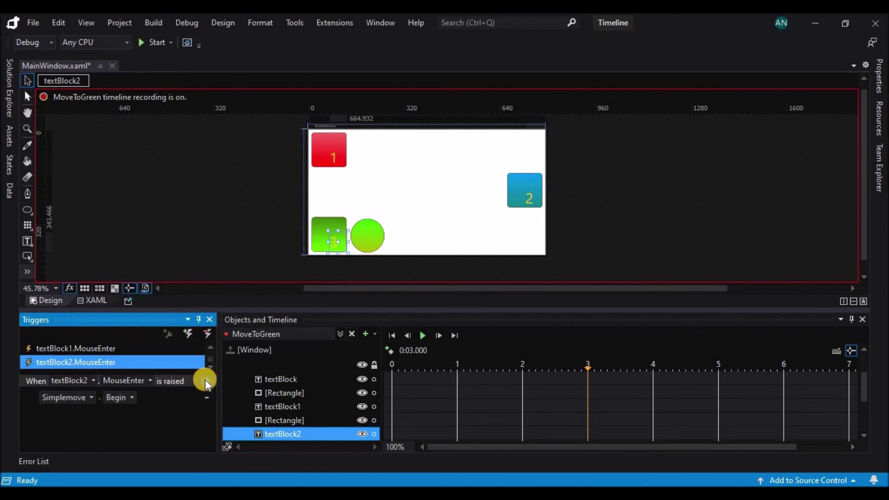
left_click(91, 398)
left_click(82, 449)
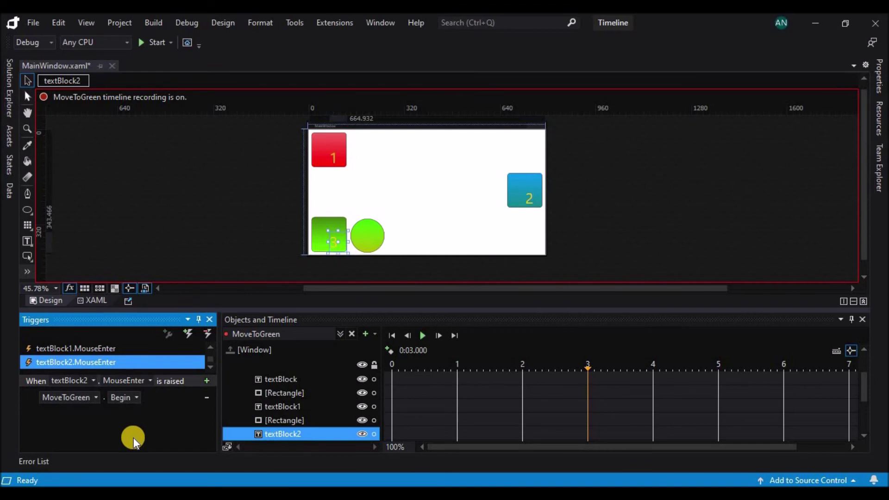
left_click(160, 45)
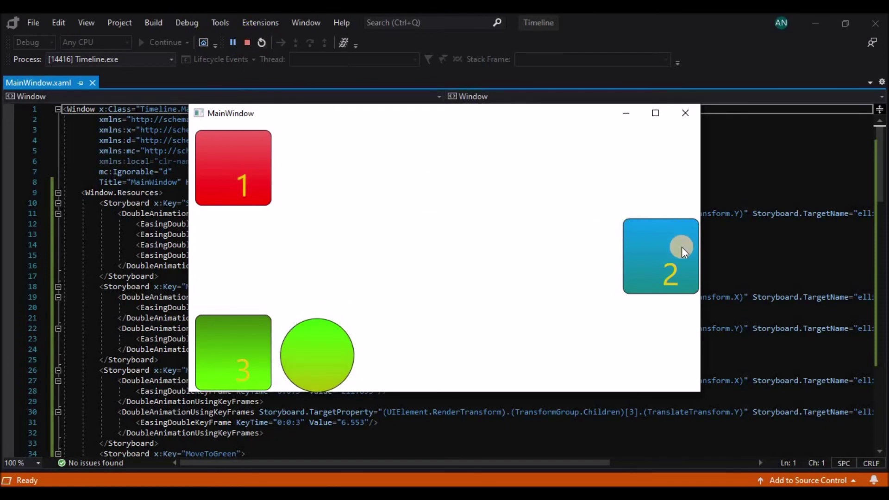
Step: Test the ellipse moving toward boxes 2, 1, 3 and 2, then close the app window
left_click(671, 276)
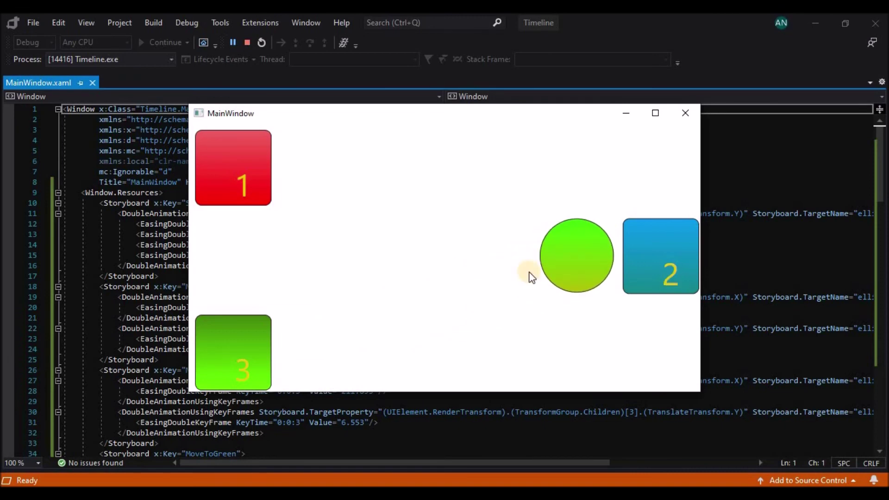
left_click(241, 186)
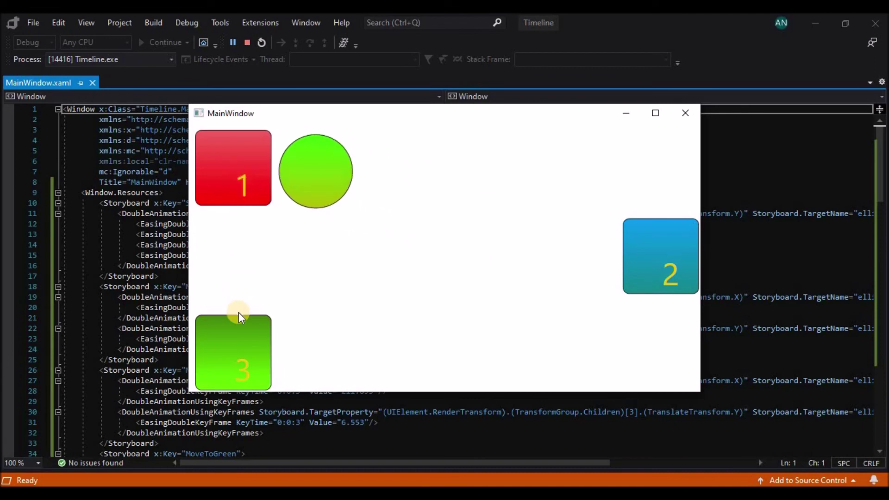
left_click(242, 370)
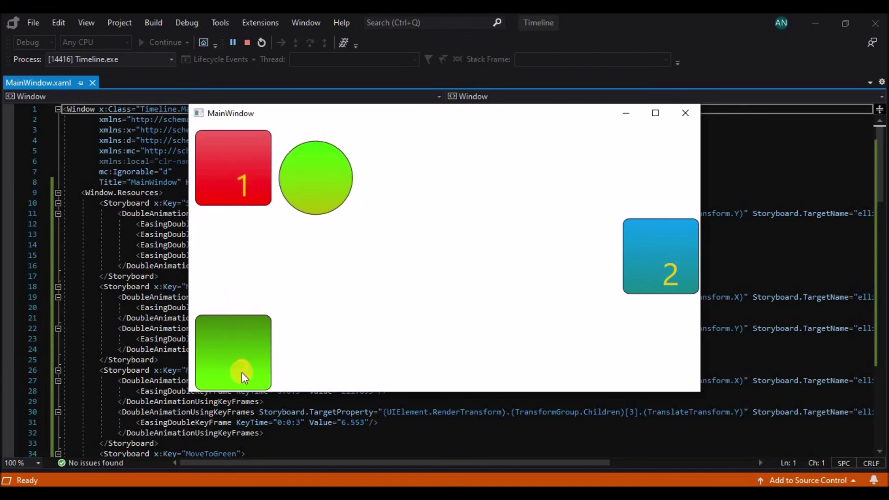
left_click(671, 269)
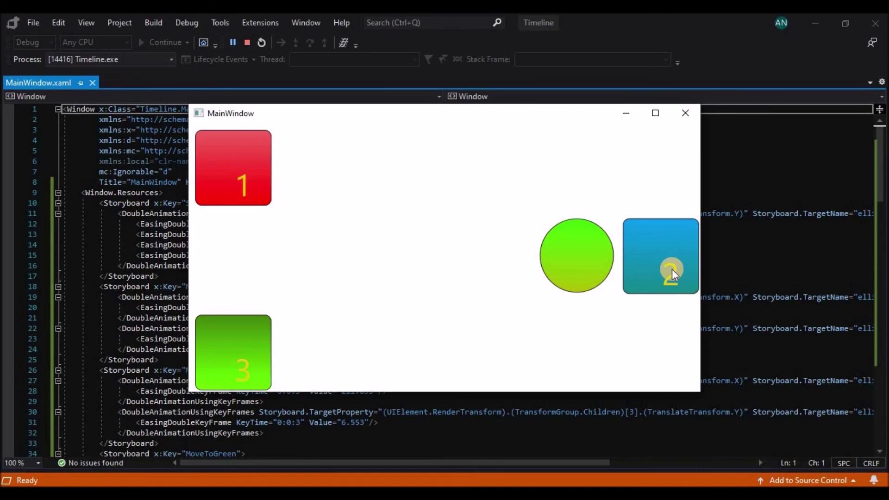
left_click(685, 113)
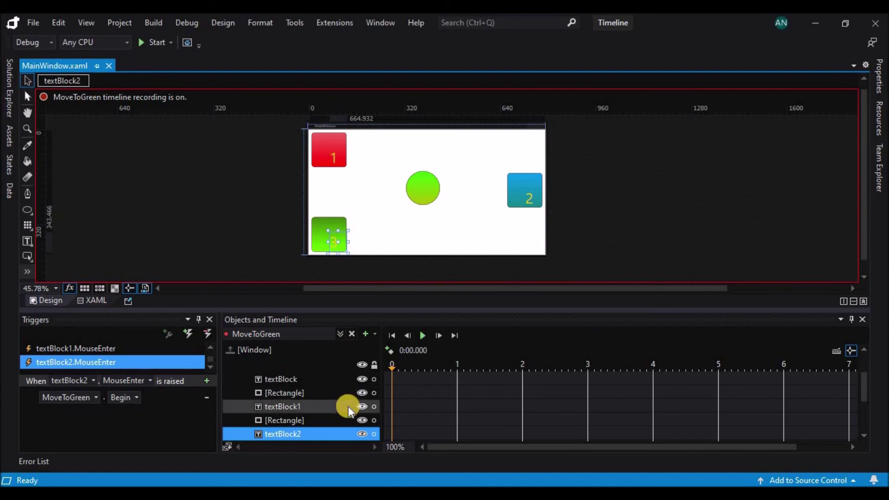
scroll(348, 406, "down", 2)
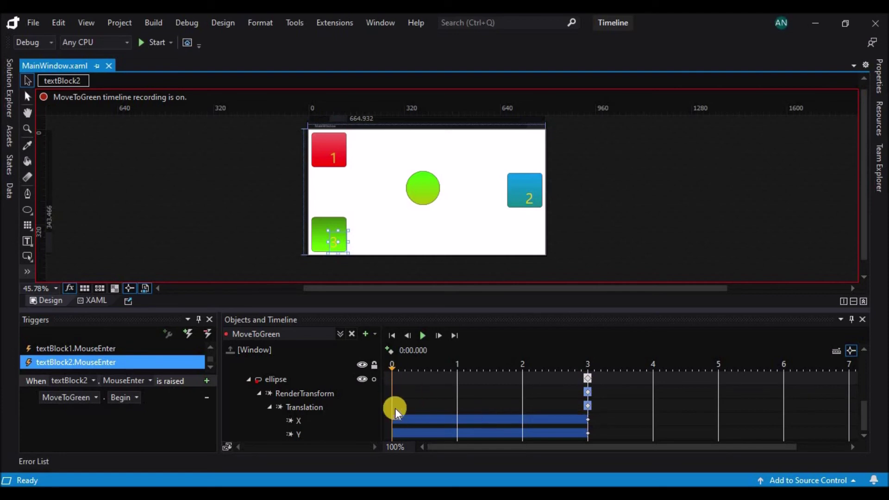
left_click(259, 393)
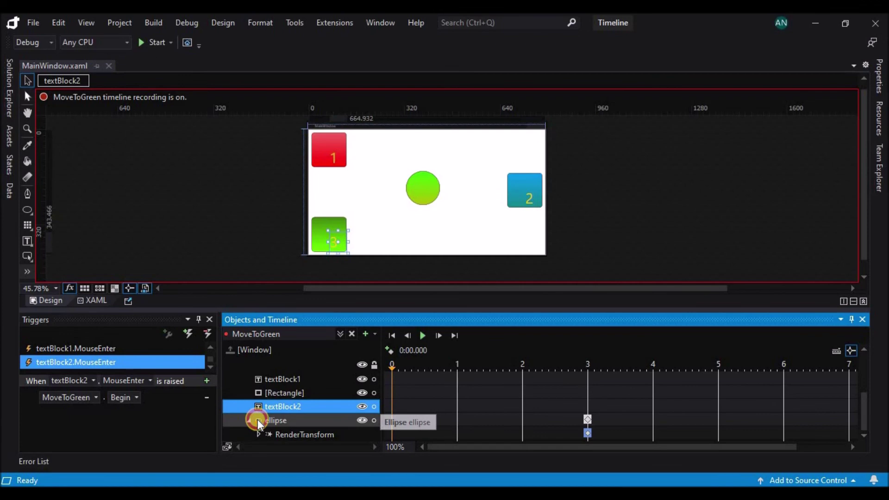
left_click(249, 419)
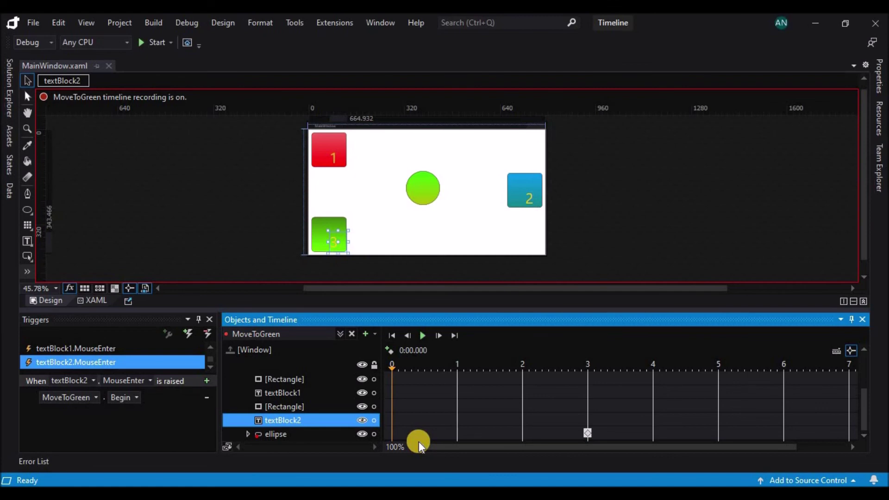
left_click(248, 433)
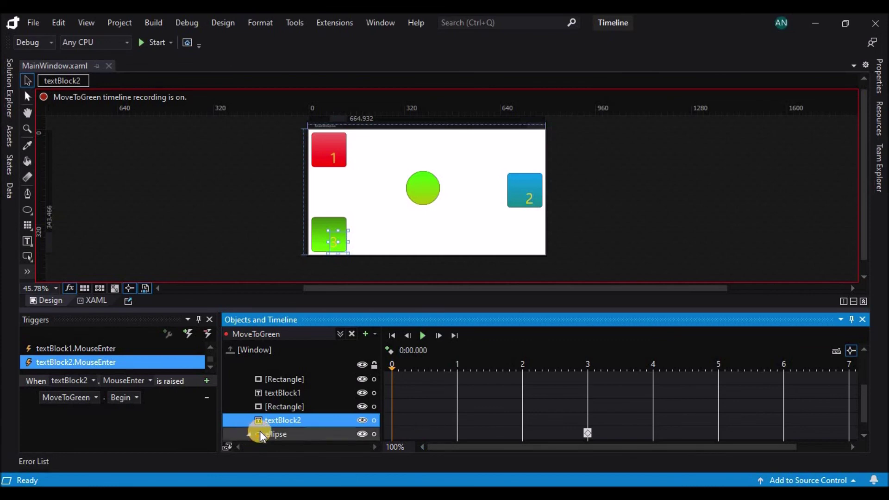
scroll(261, 432, "down", 1)
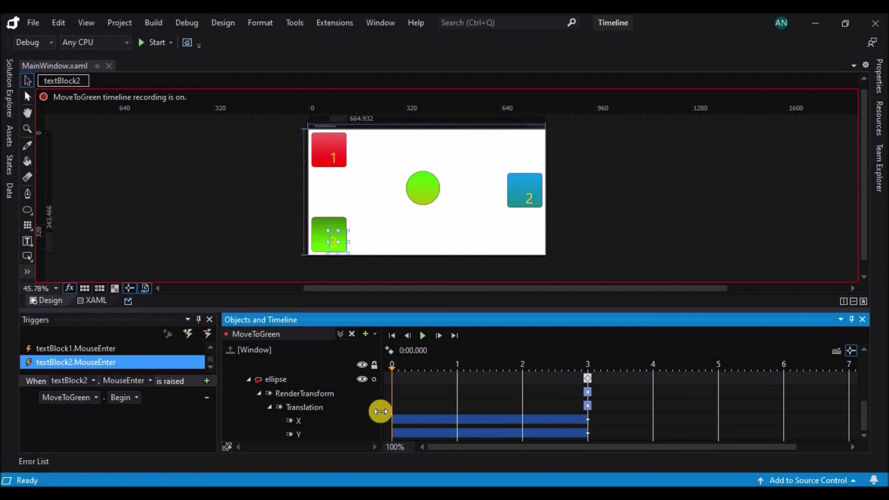
scroll(163, 354, "up", 1)
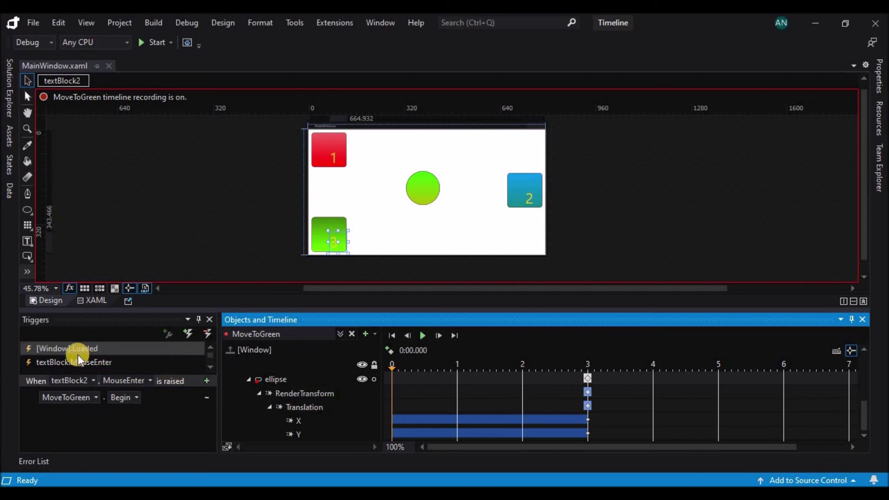
Step: Delete the Simplemove, MoveToGreen and other two Begin actions from the [Window].Loaded trigger, then build
left_click(109, 348)
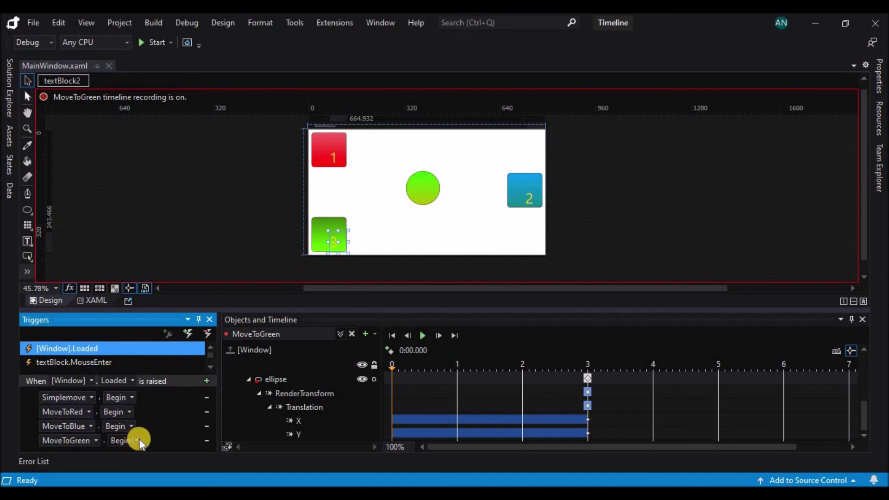
left_click(206, 398)
left_click(207, 410)
left_click(207, 409)
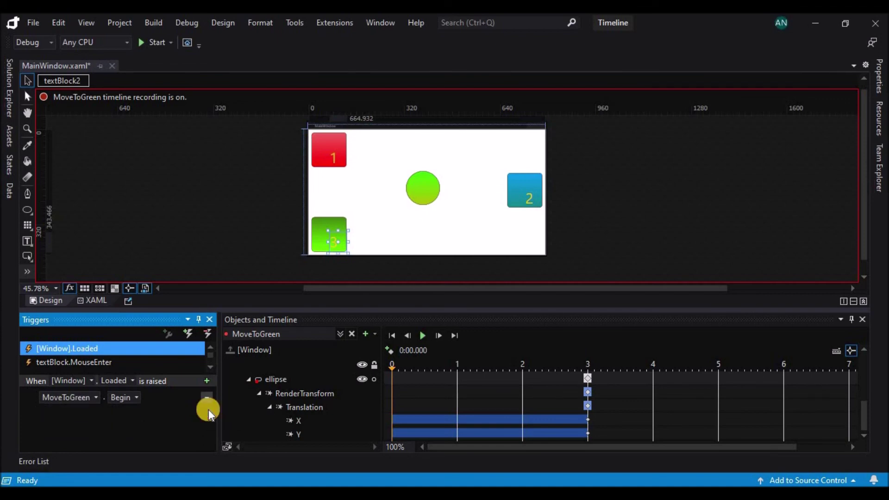
left_click(207, 398)
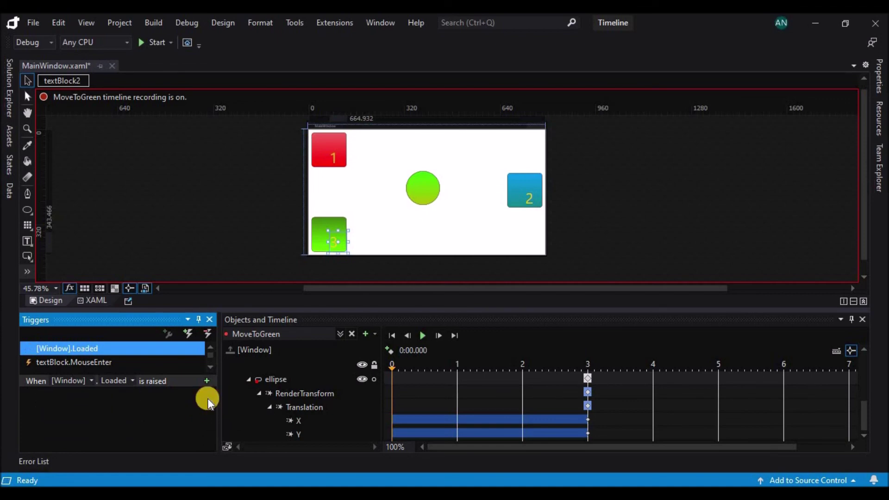
left_click(148, 45)
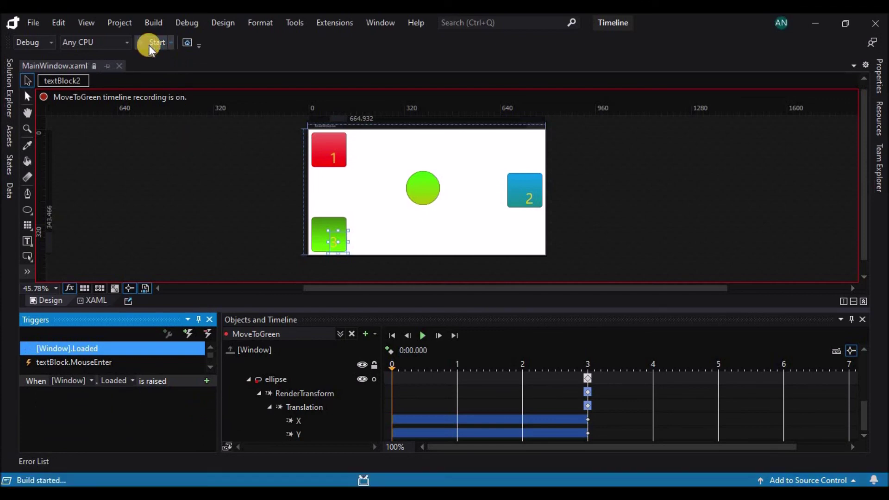